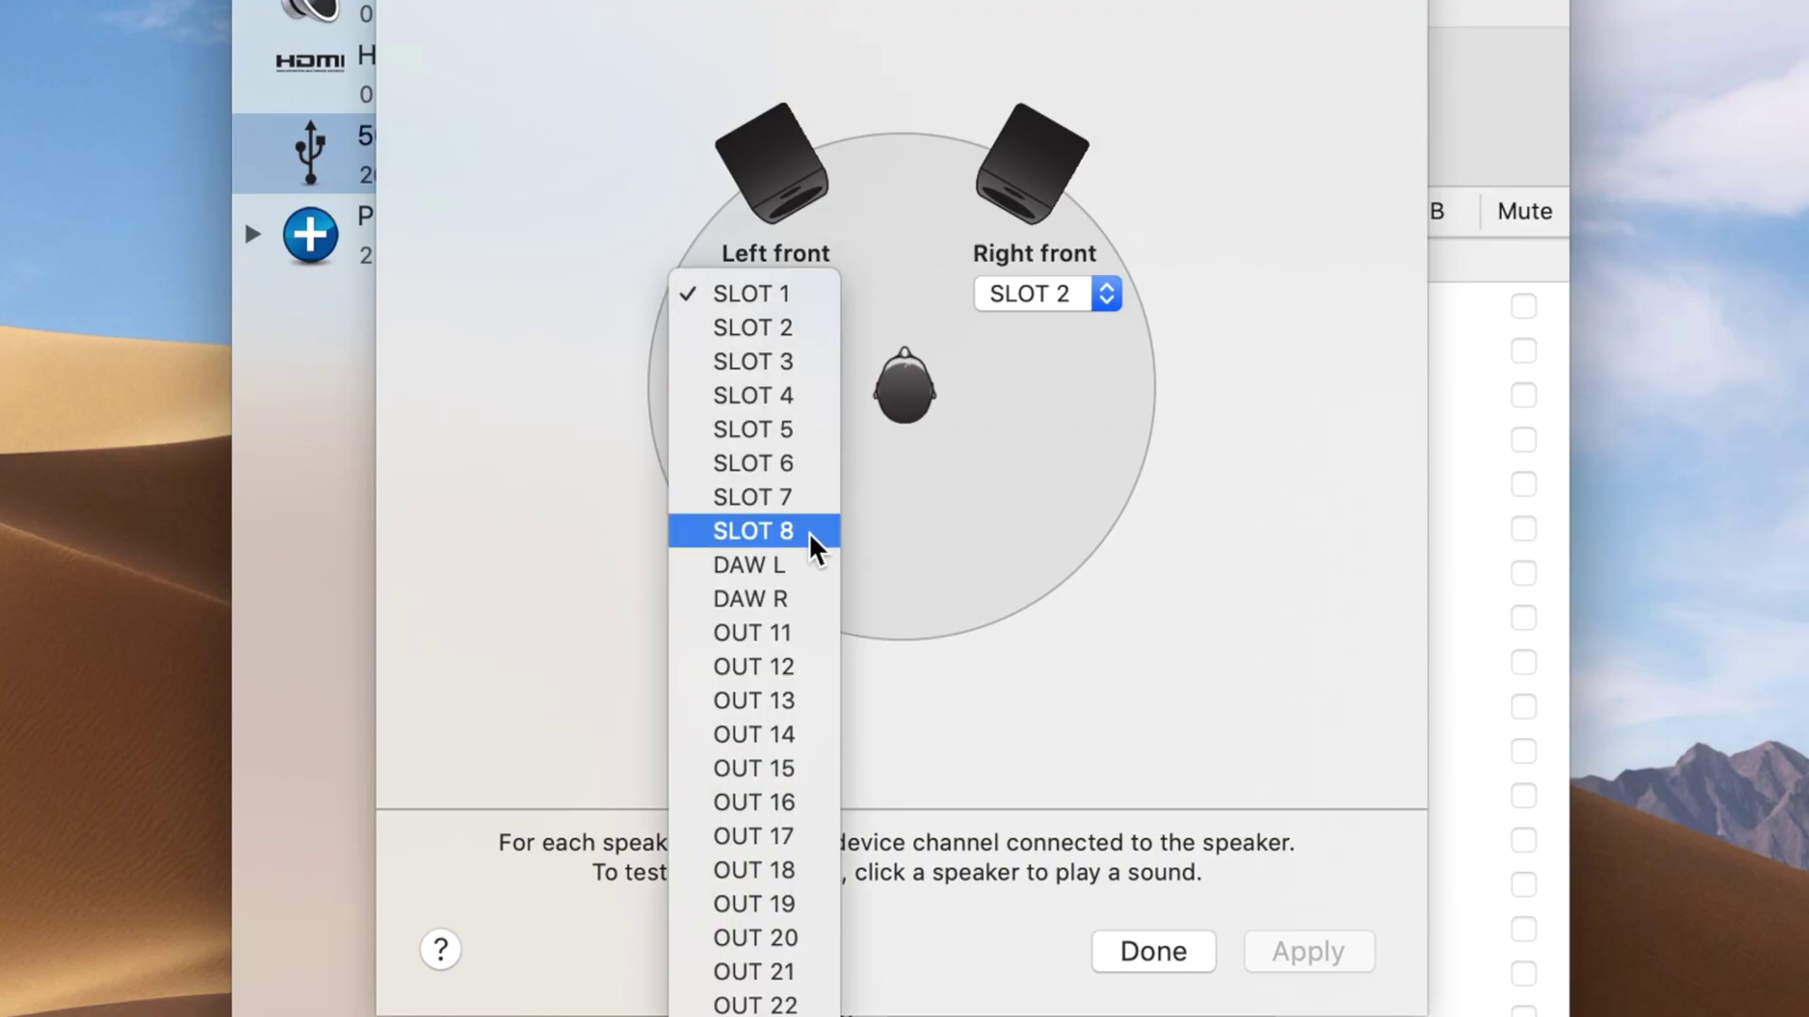
# - In Configure Speakers, set the 500R8's Left front to DAW L and Right front to DAW R
pyautogui.click(807, 569)
pyautogui.click(1072, 309)
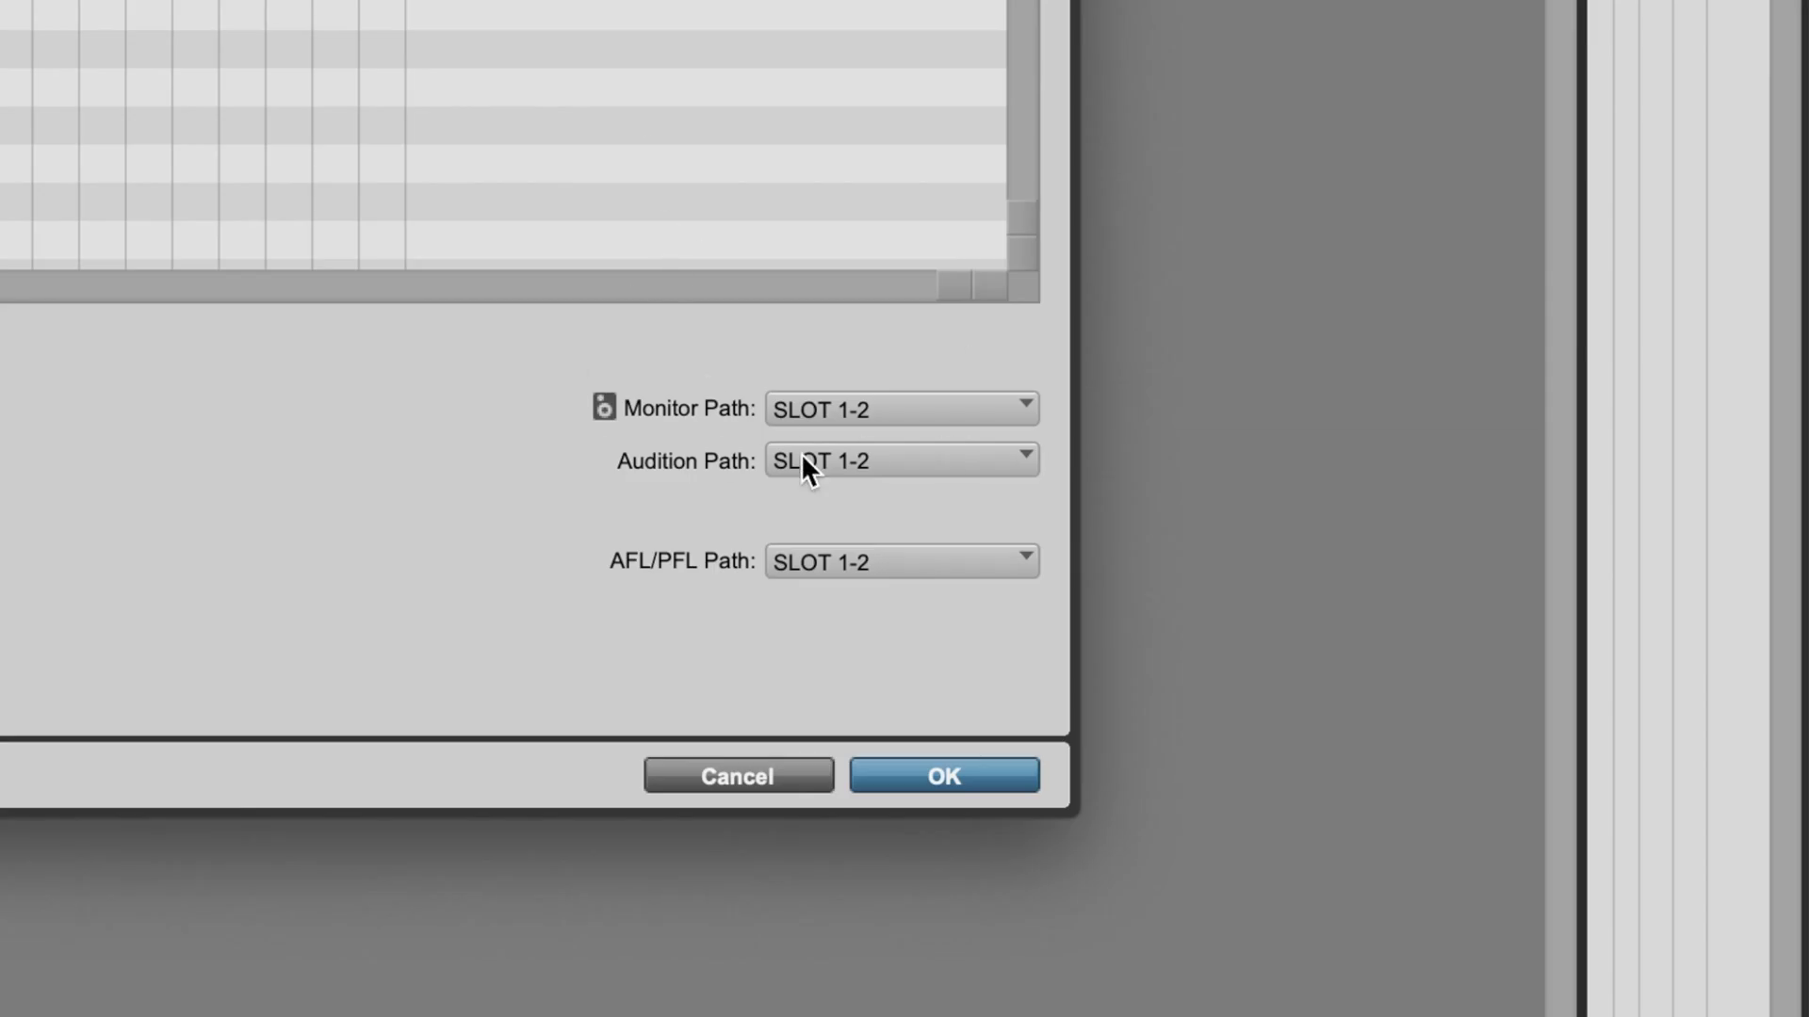
# - Change the Pro Tools Monitor Path from SLOT 1-2 to DAW L/R (Stereo)
pyautogui.click(919, 410)
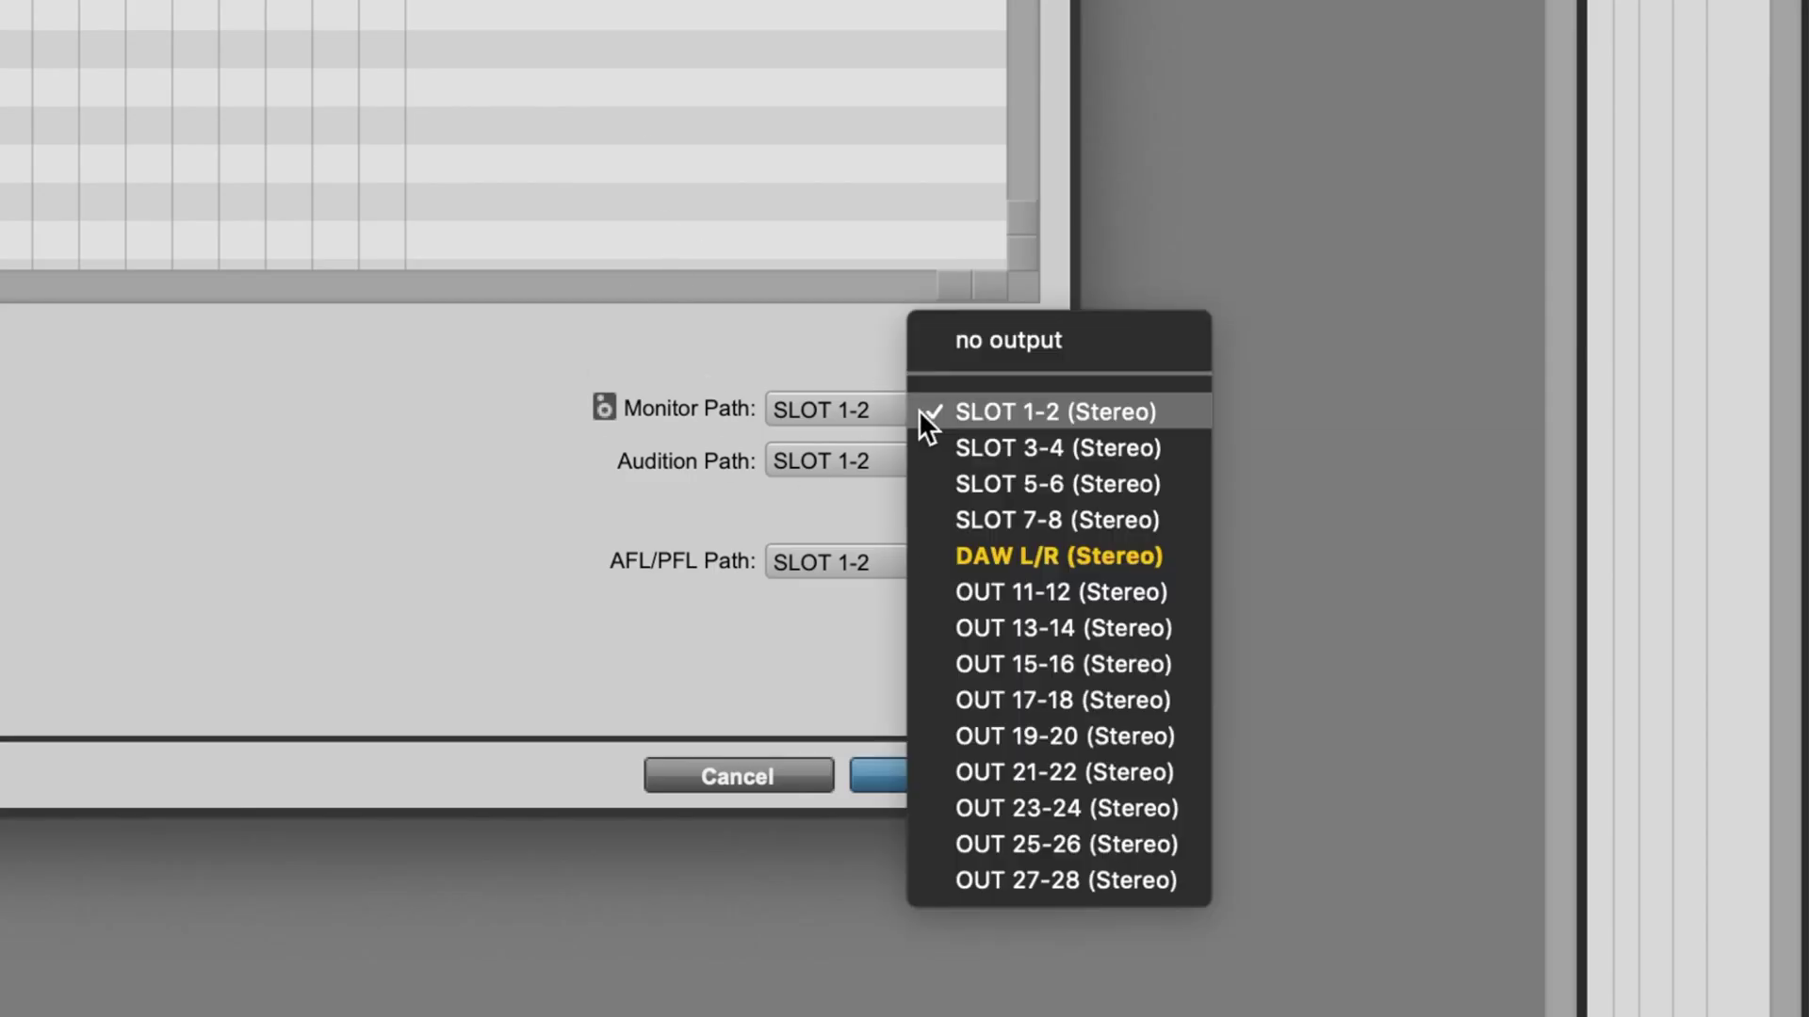
pyautogui.click(1038, 560)
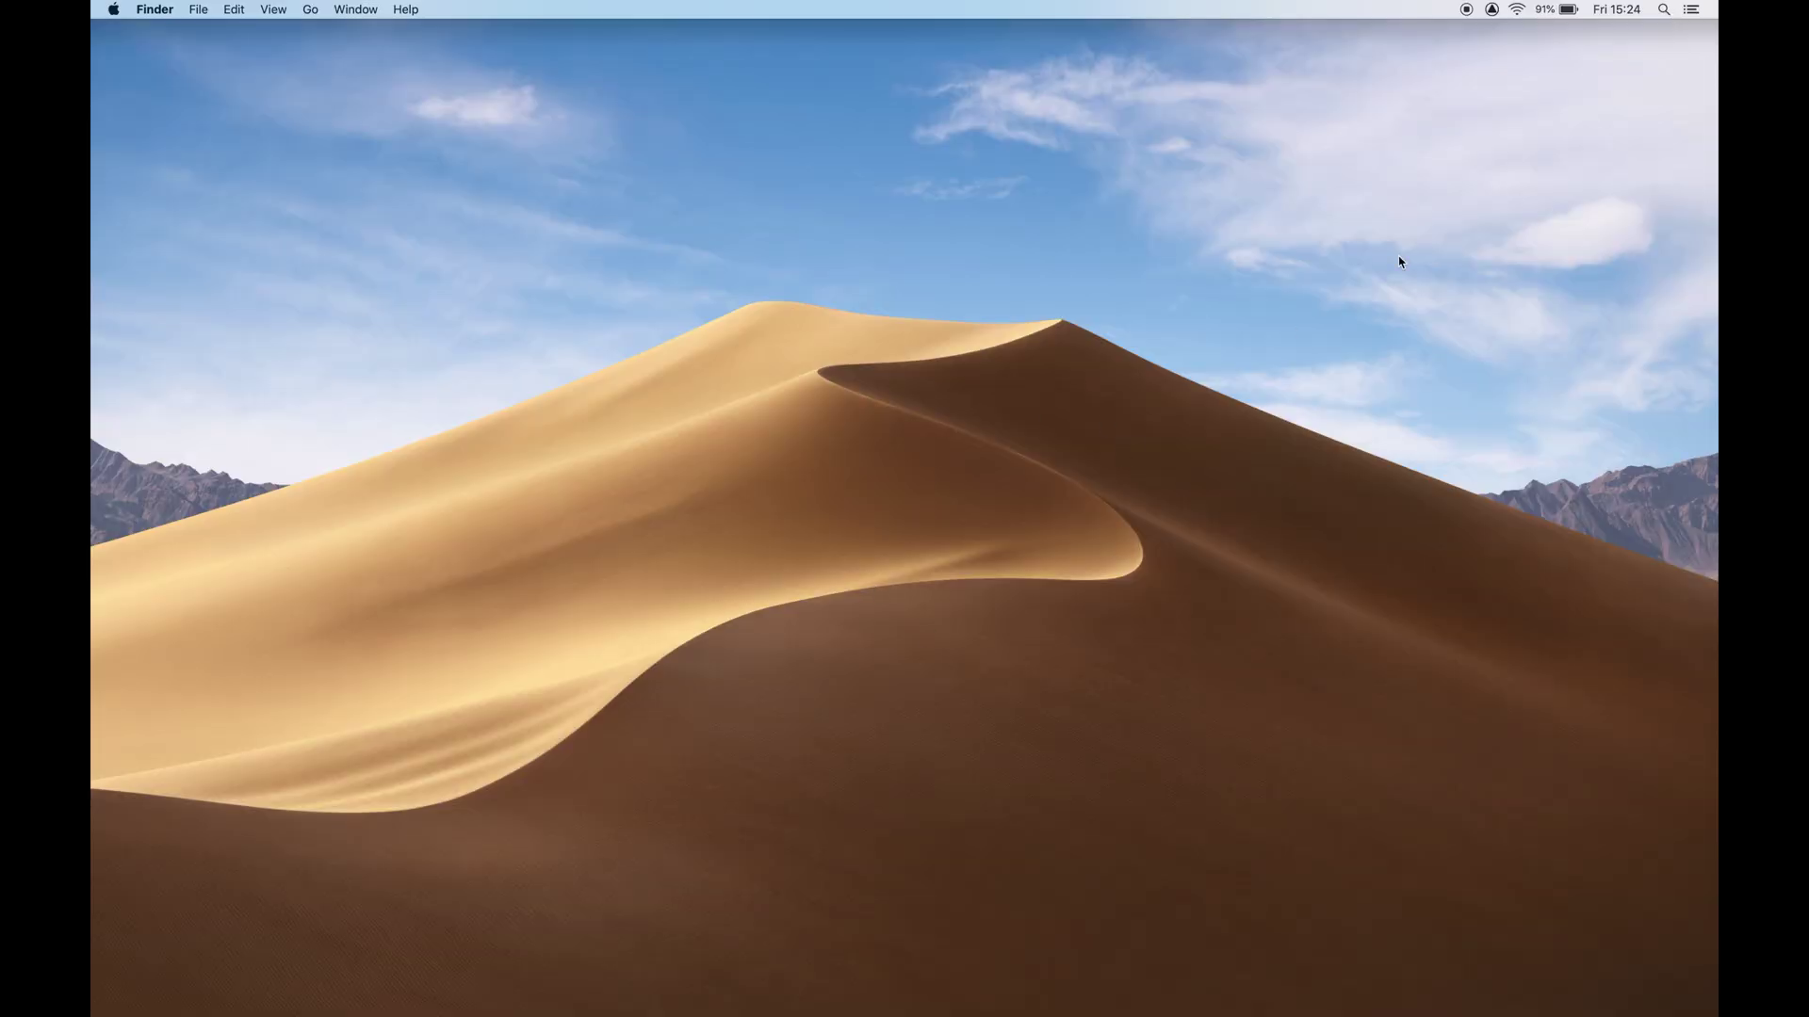
# - Search Spotlight for 'audio midi setup', launch Audio MIDI Setup, and select the 500R8 device
pyautogui.click(1663, 10)
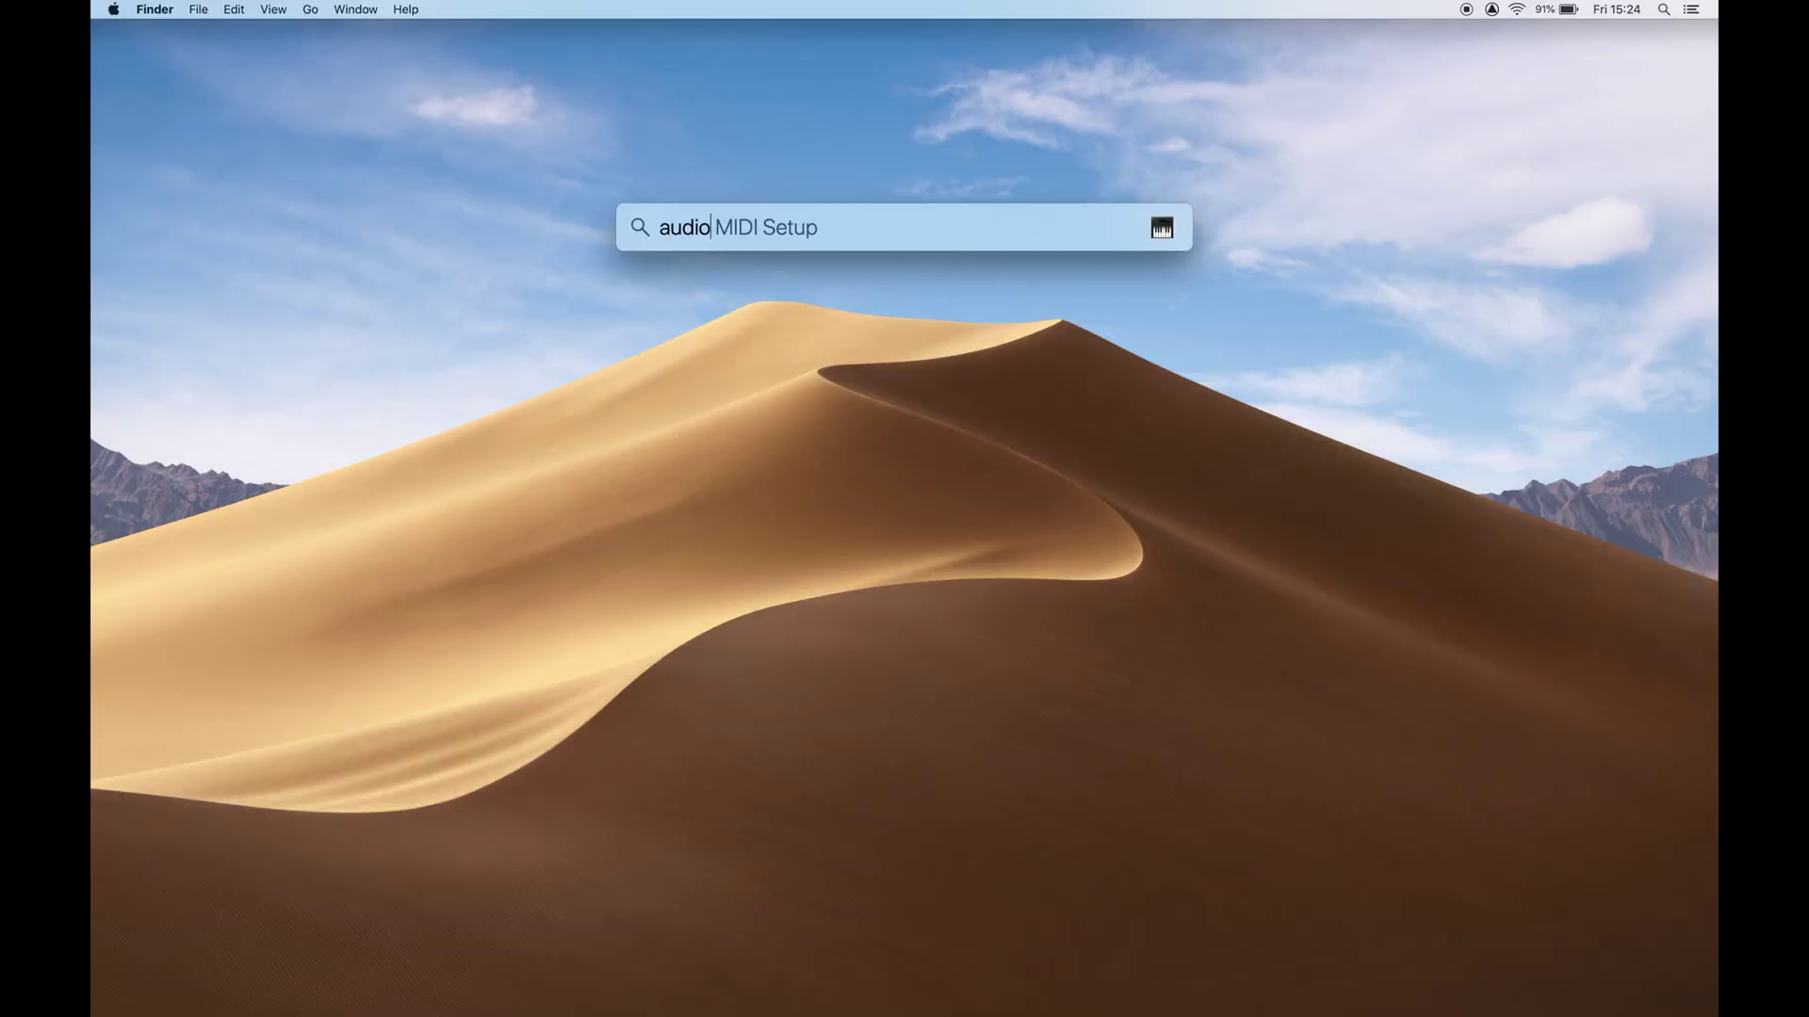
pyautogui.write('audio midi setup')
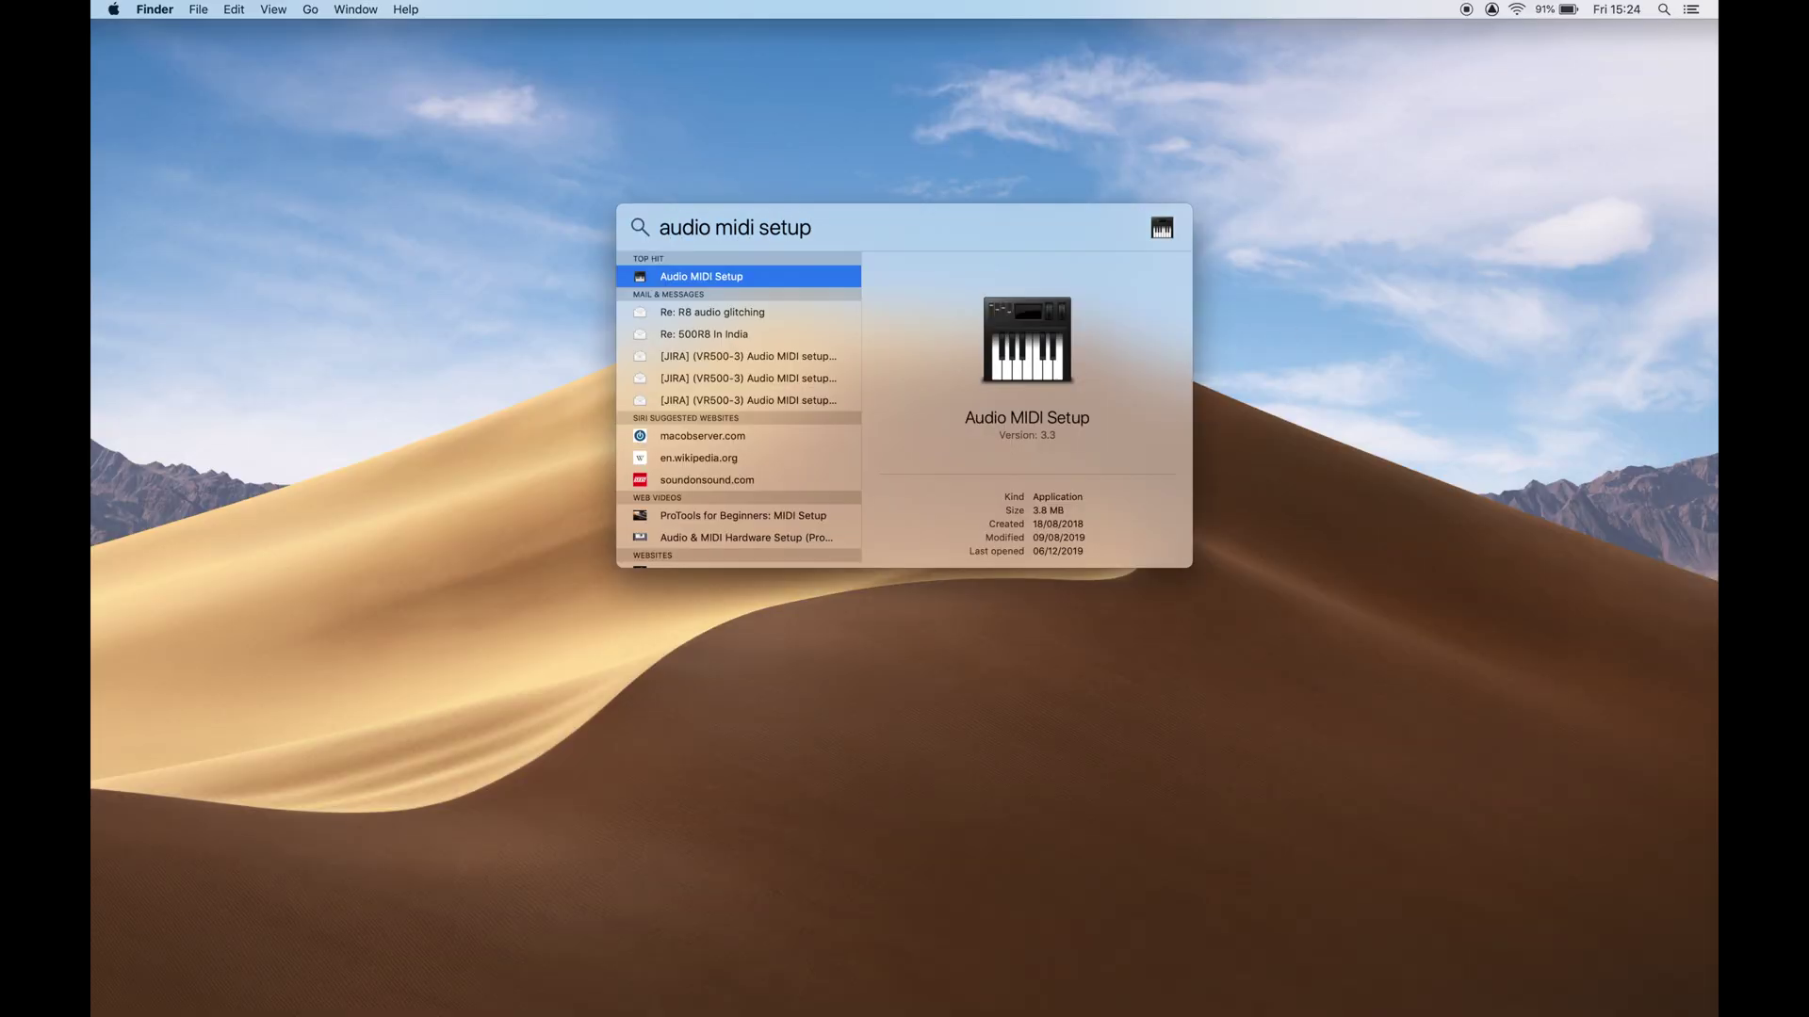
pyautogui.click(760, 279)
pyautogui.click(625, 367)
# - Make the 500R8 the Mac's sound output and its alerts and sound effects device
pyautogui.rightClick(626, 368)
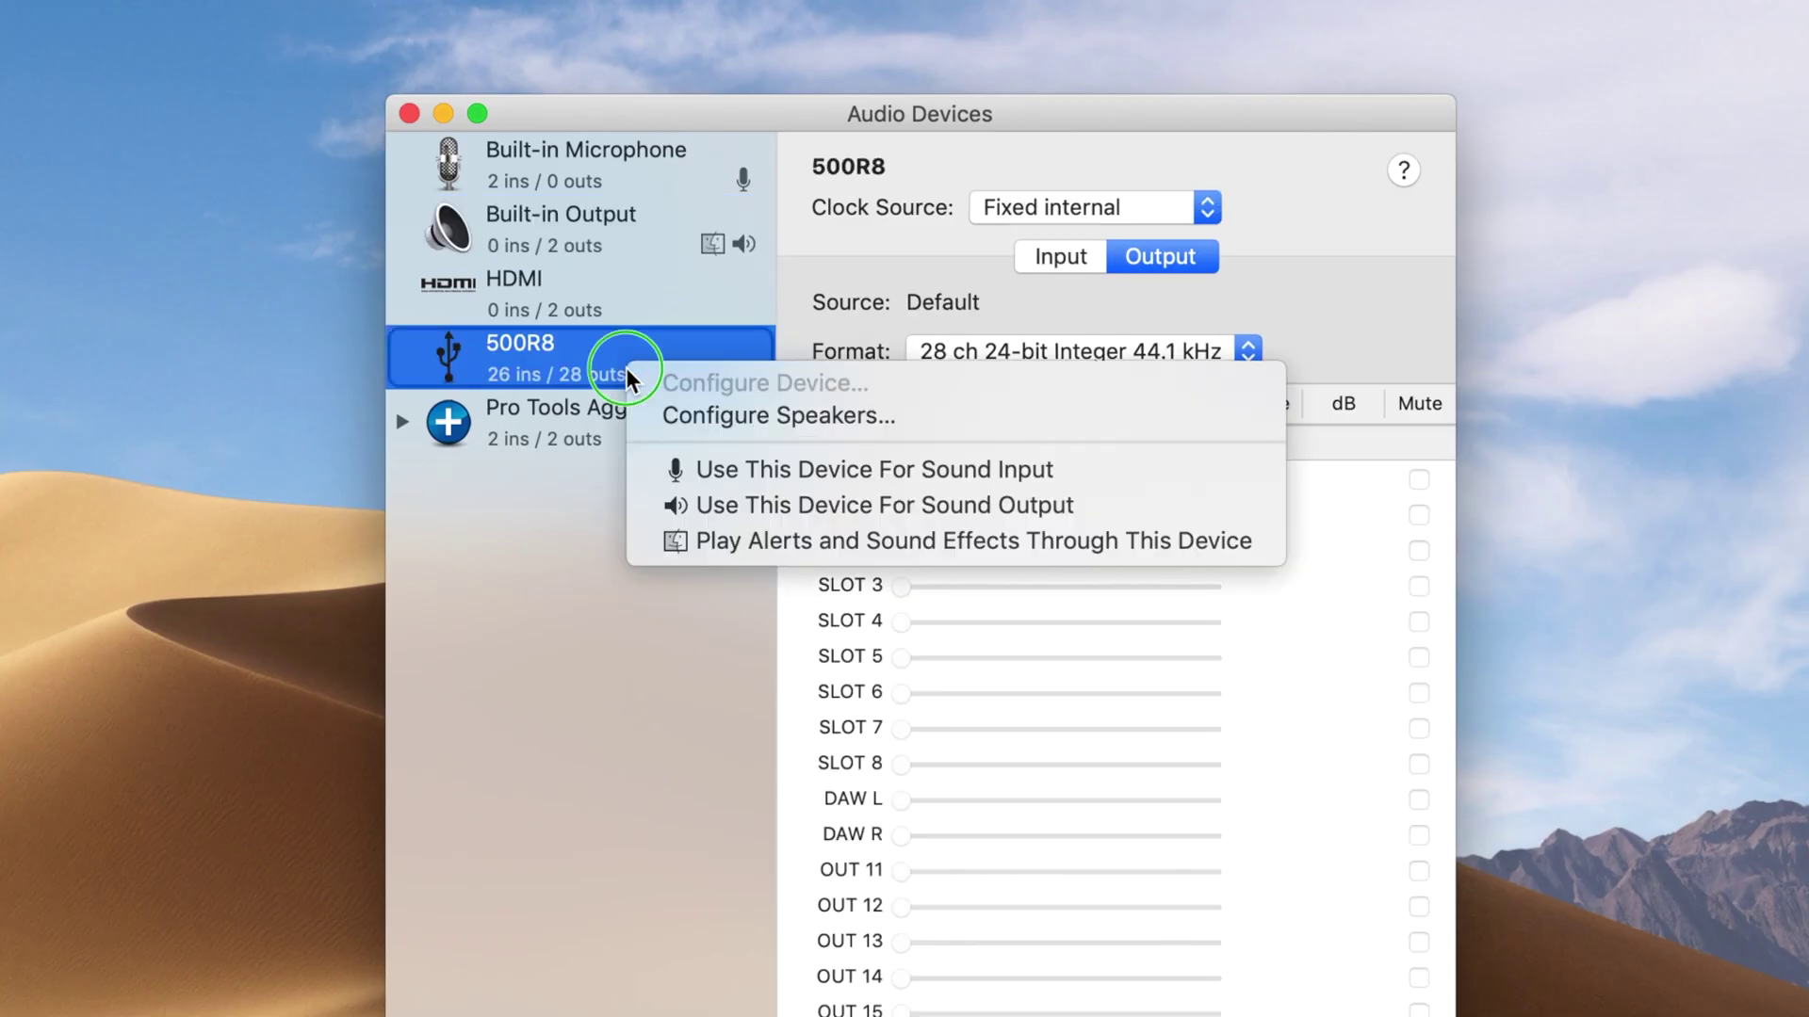
pyautogui.click(767, 511)
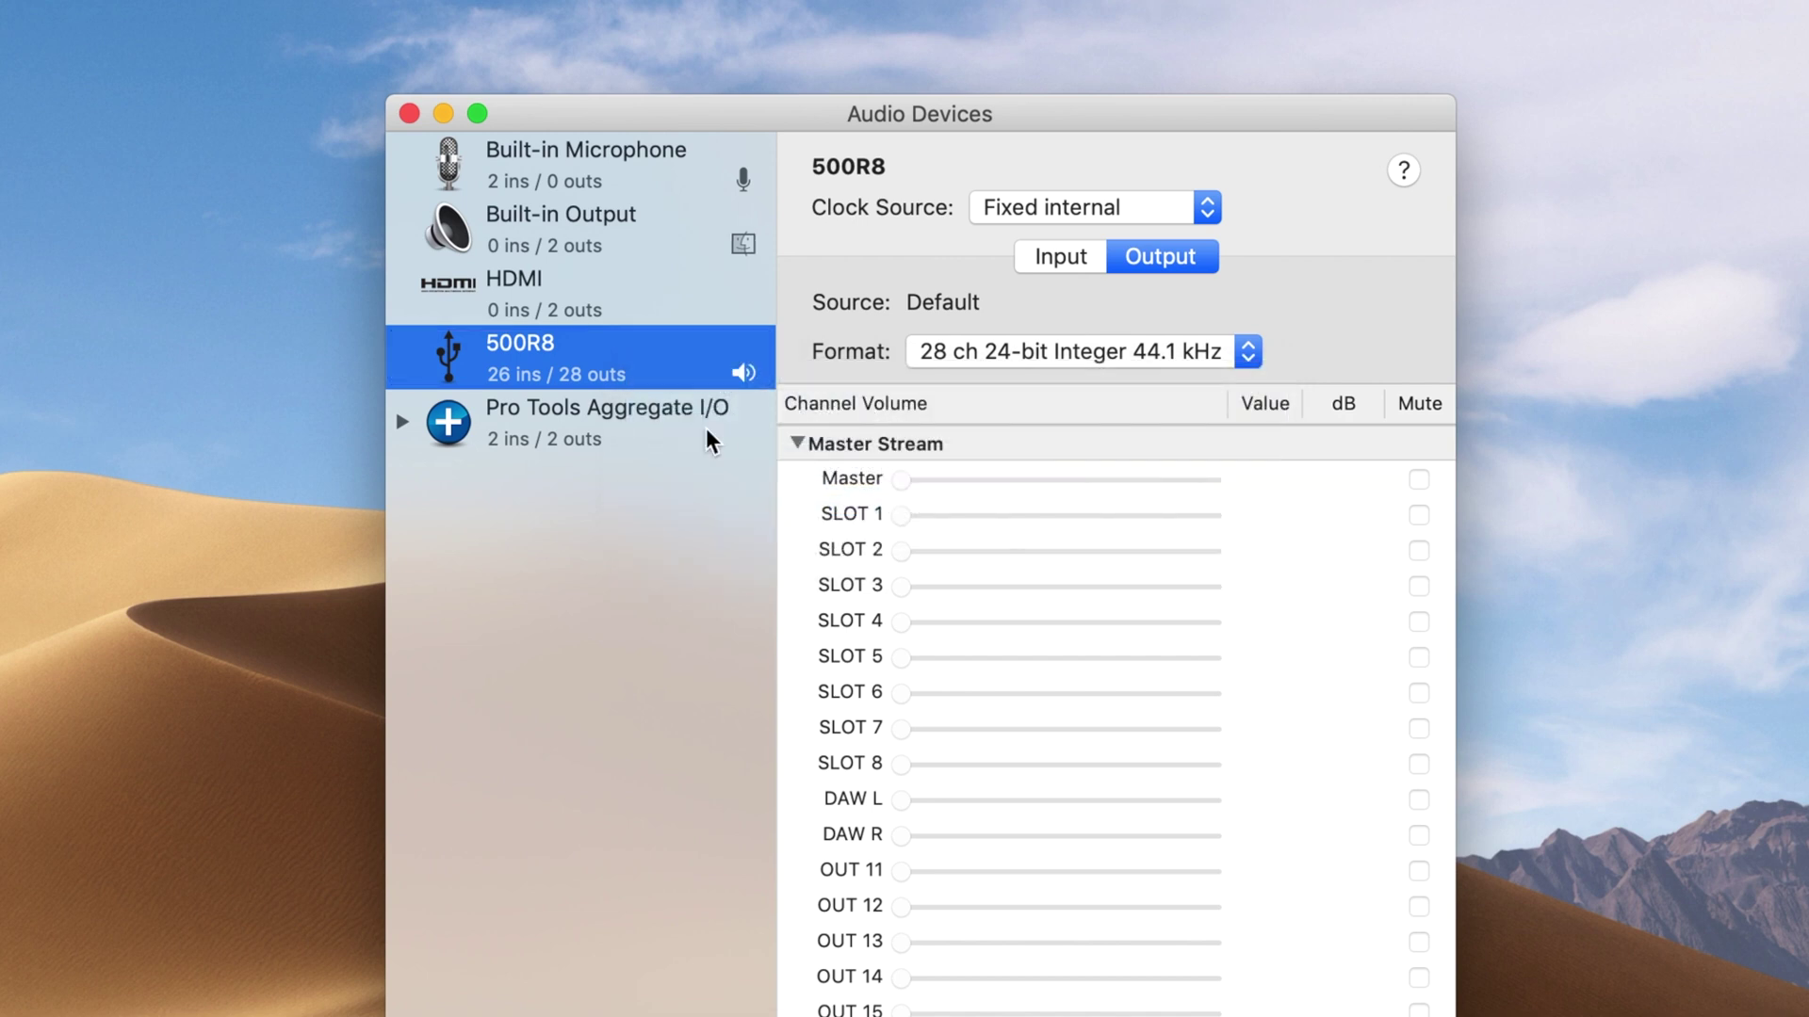
pyautogui.rightClick(601, 354)
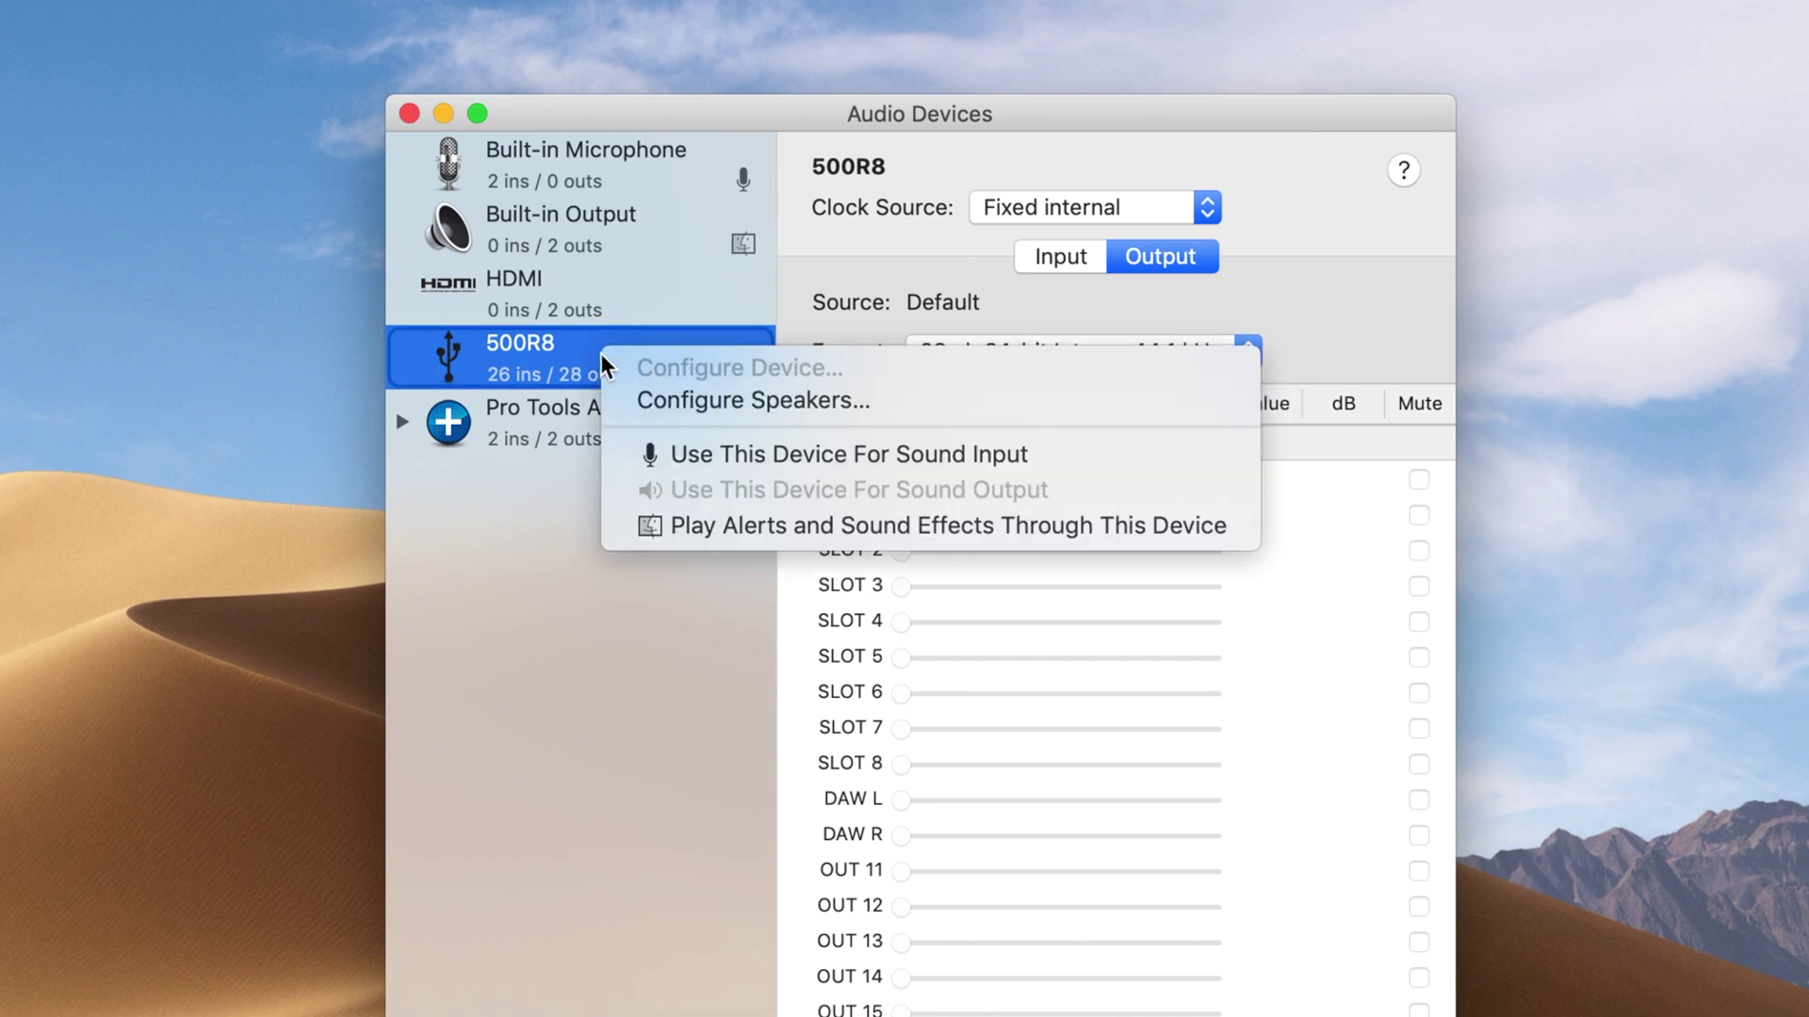
pyautogui.click(771, 523)
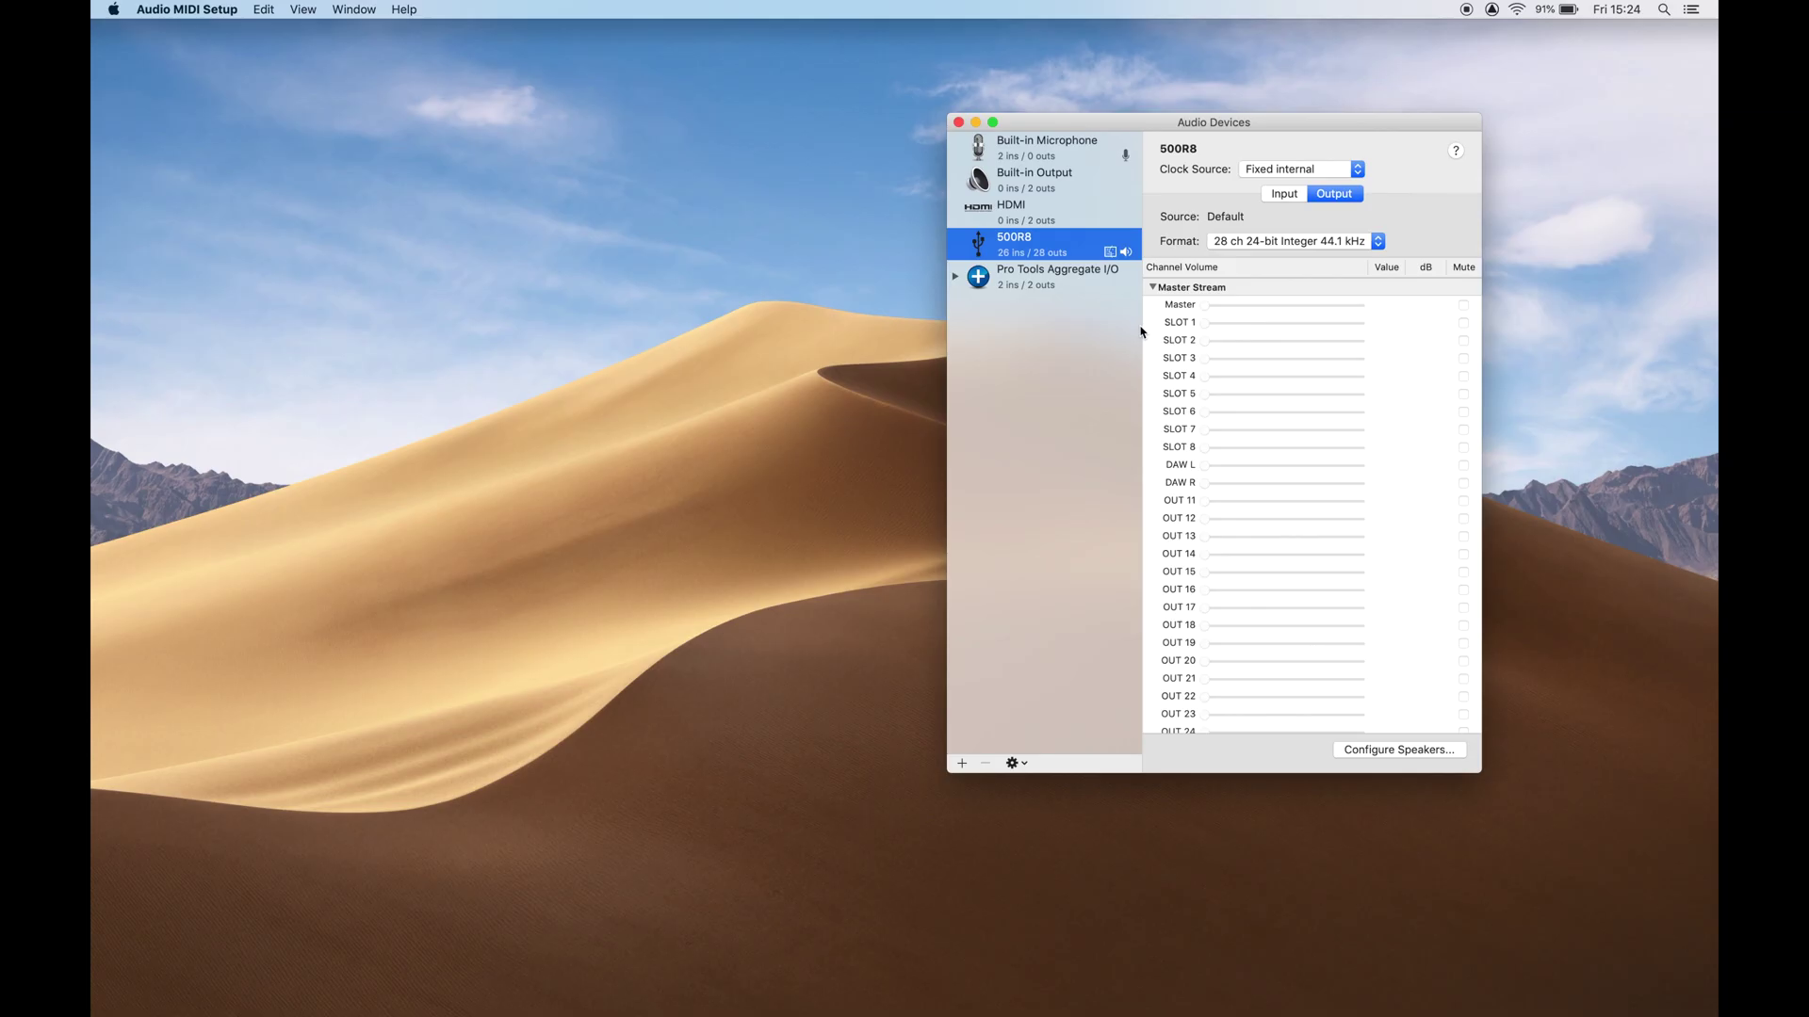
pyautogui.click(1410, 751)
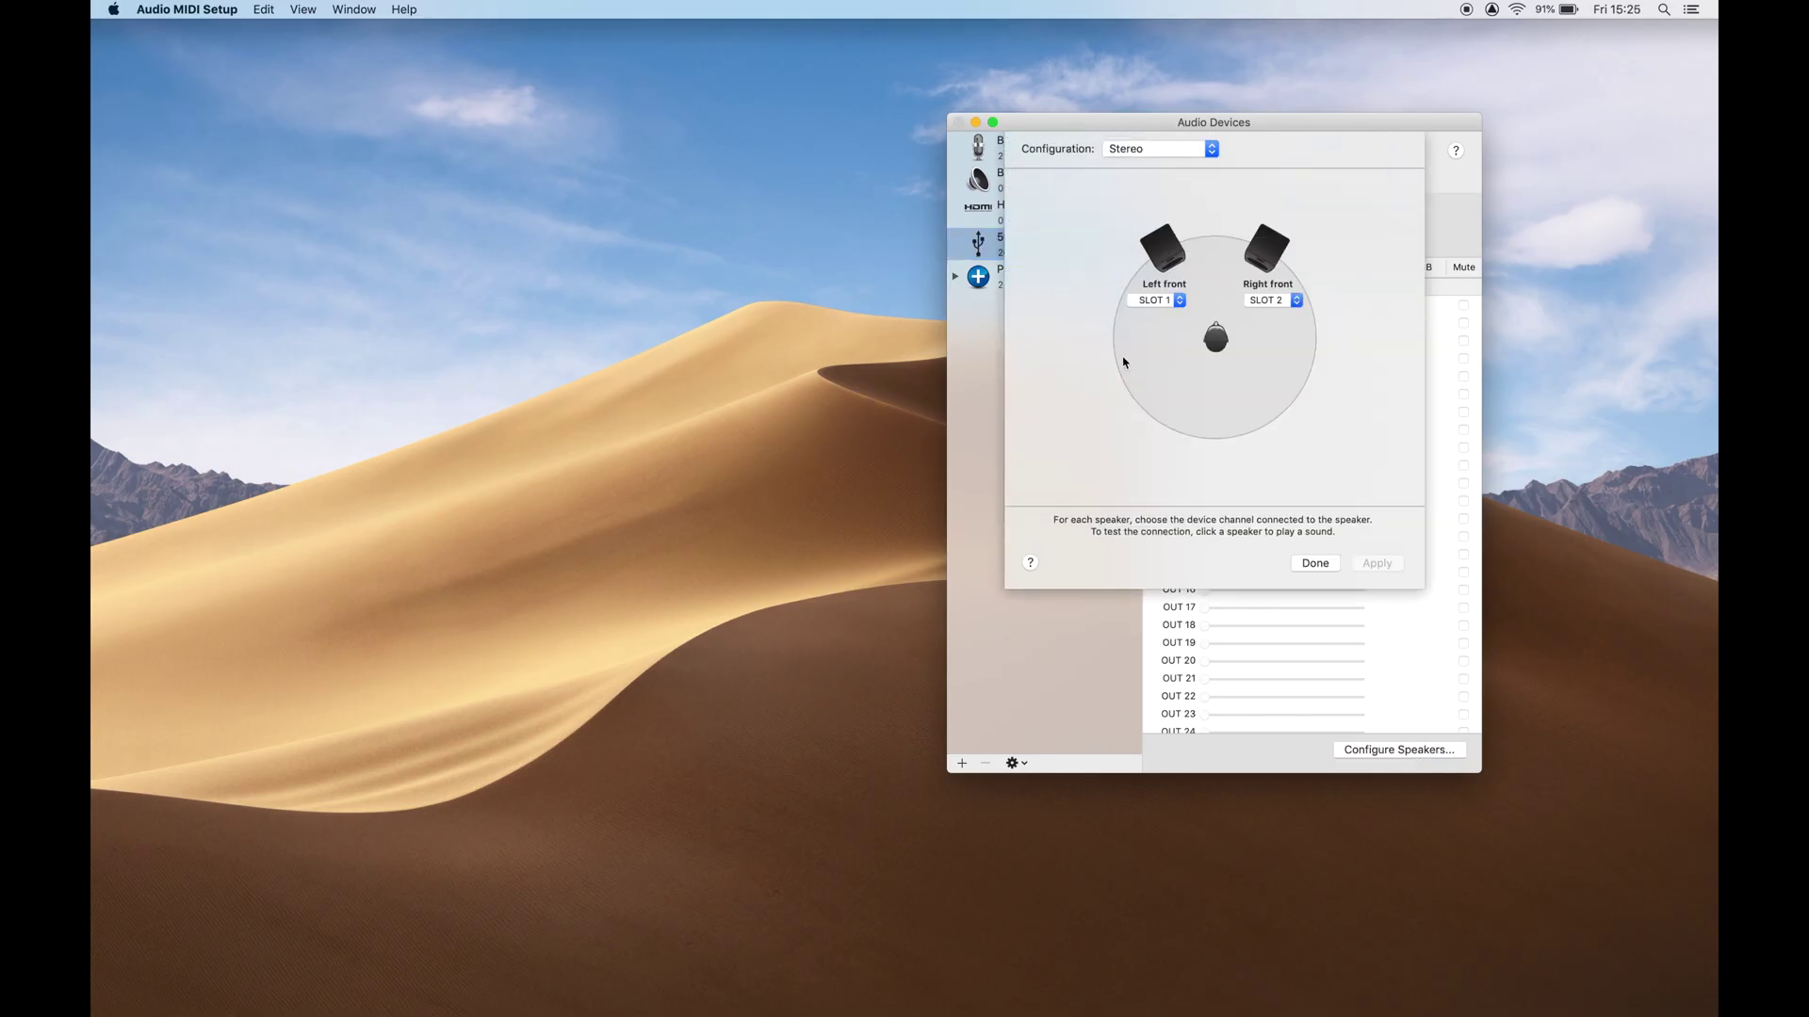
# - Assign DAW L to Left front and DAW R to Right front, apply, and close speaker setup
pyautogui.click(1170, 303)
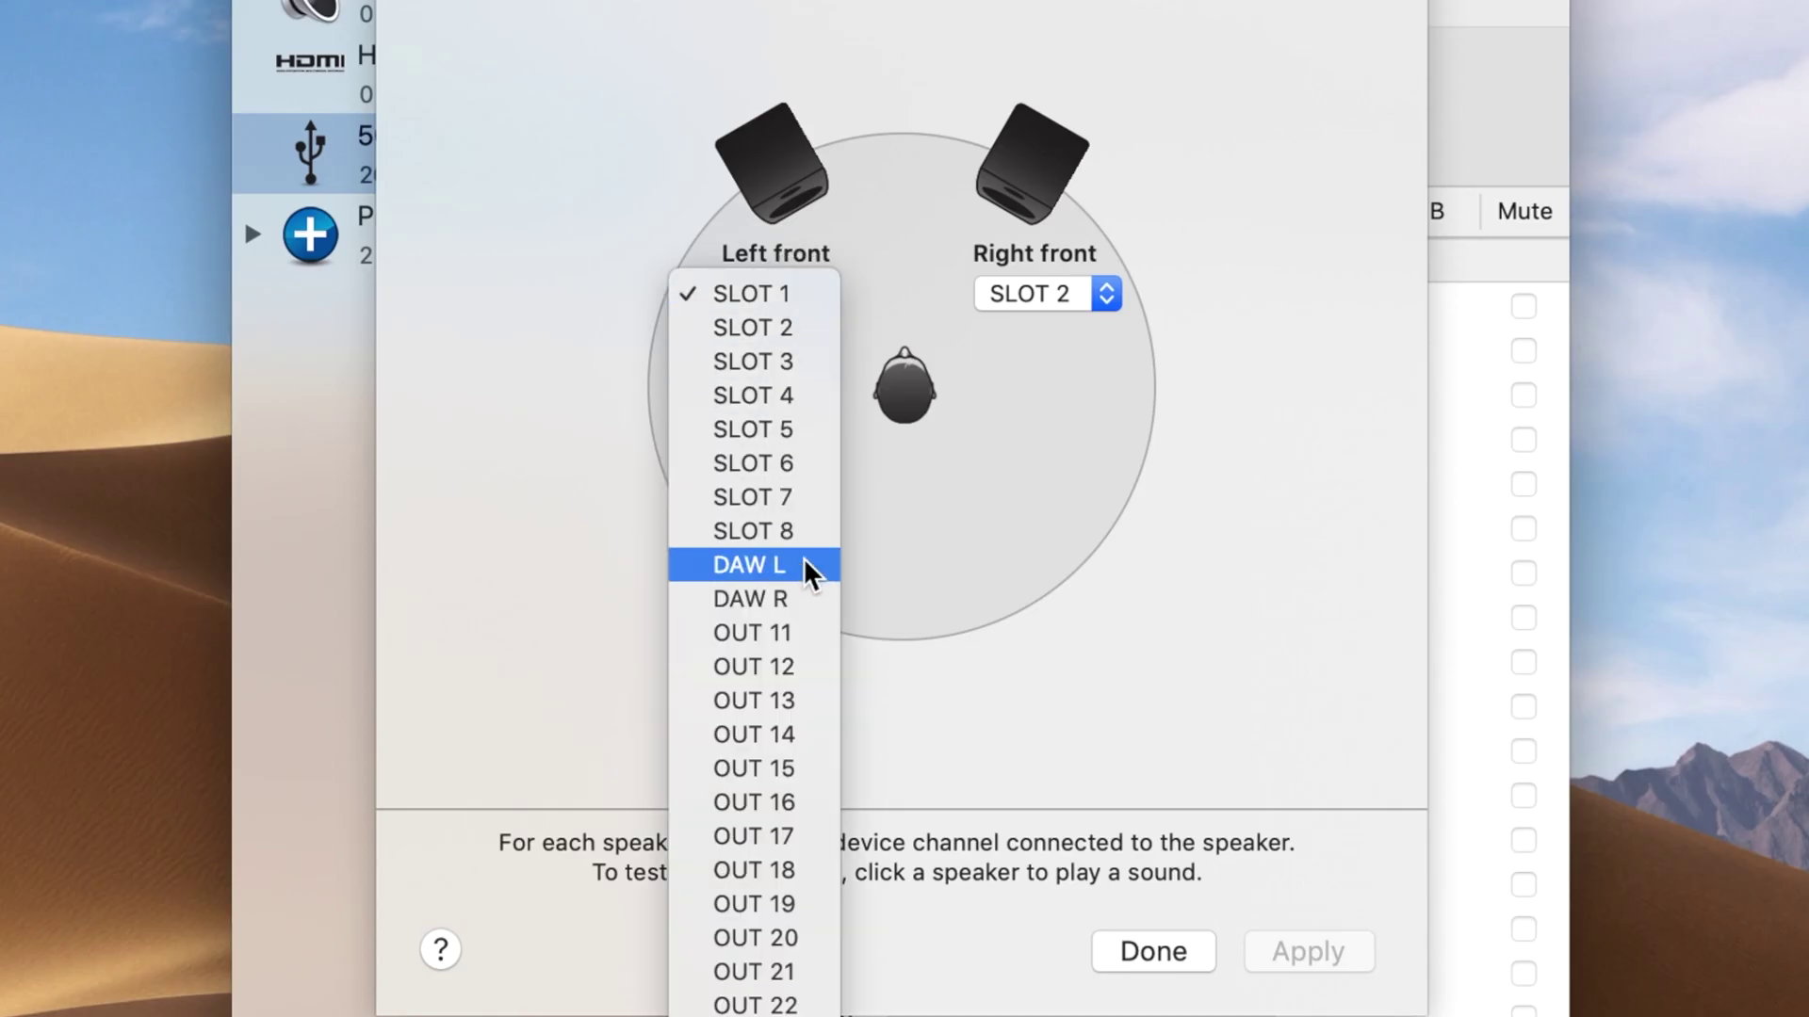
pyautogui.click(805, 565)
pyautogui.click(1066, 294)
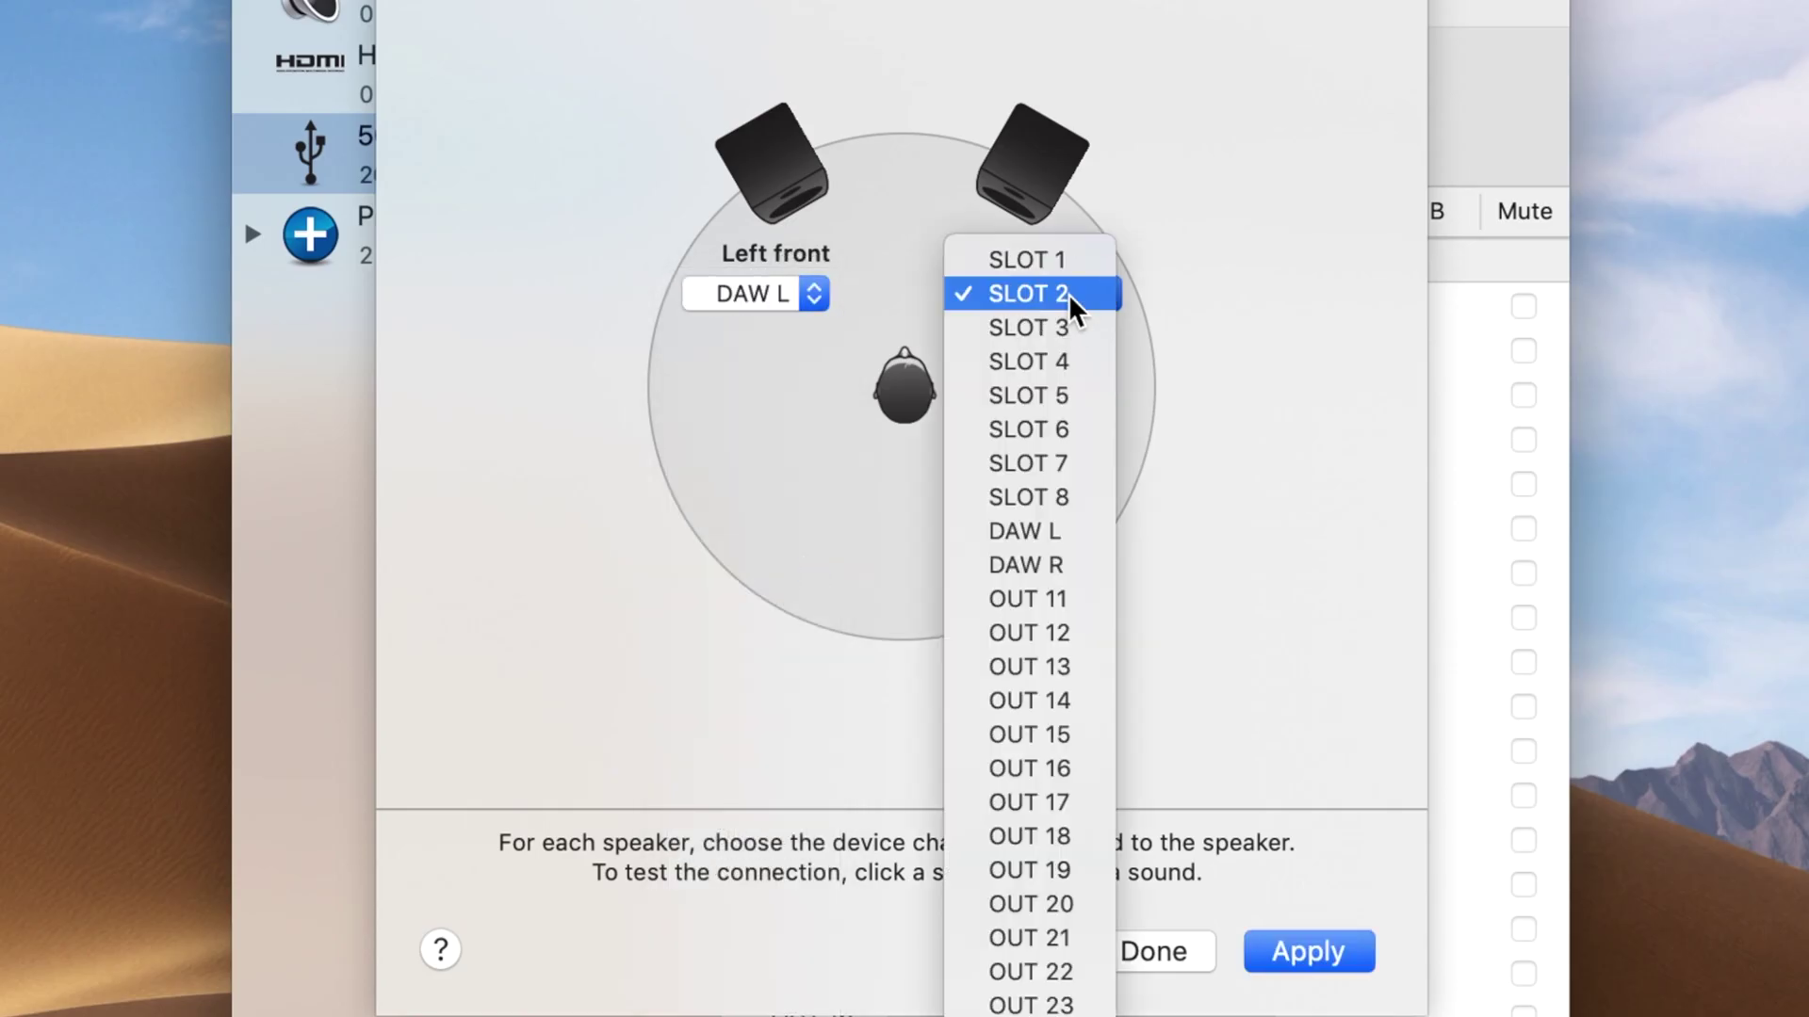
pyautogui.click(1081, 565)
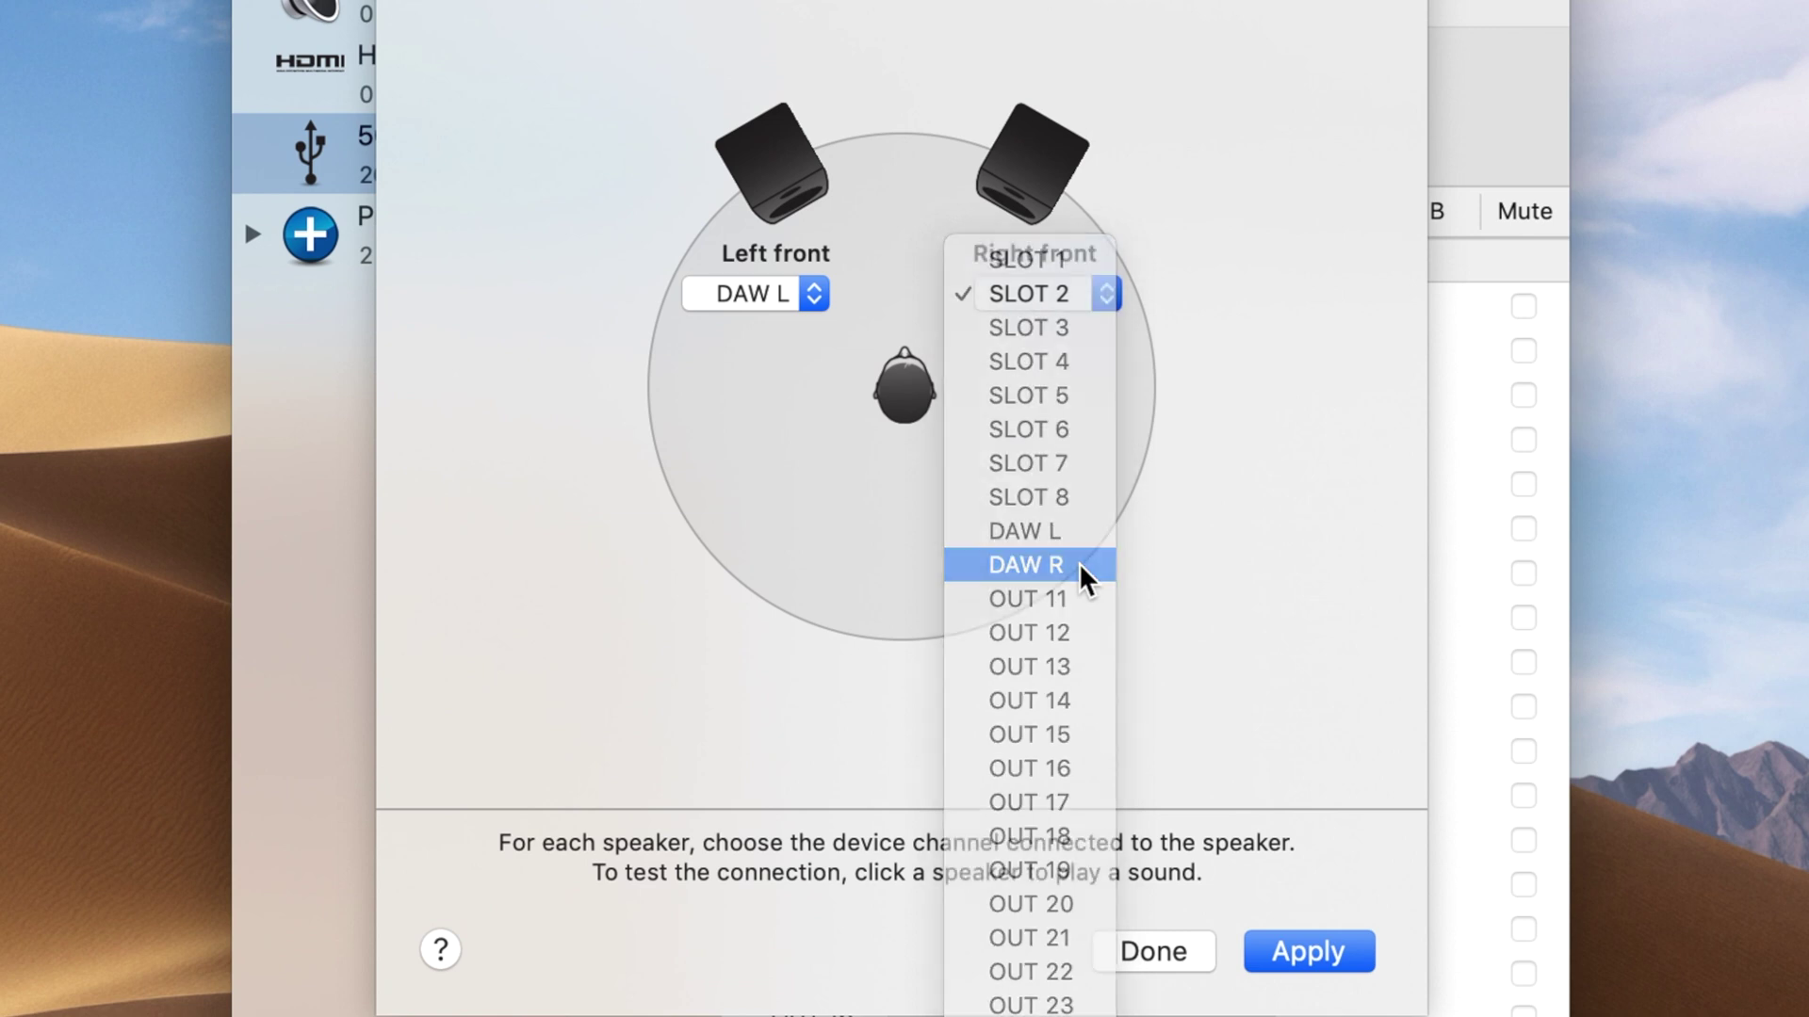
pyautogui.click(1314, 957)
pyautogui.click(1165, 959)
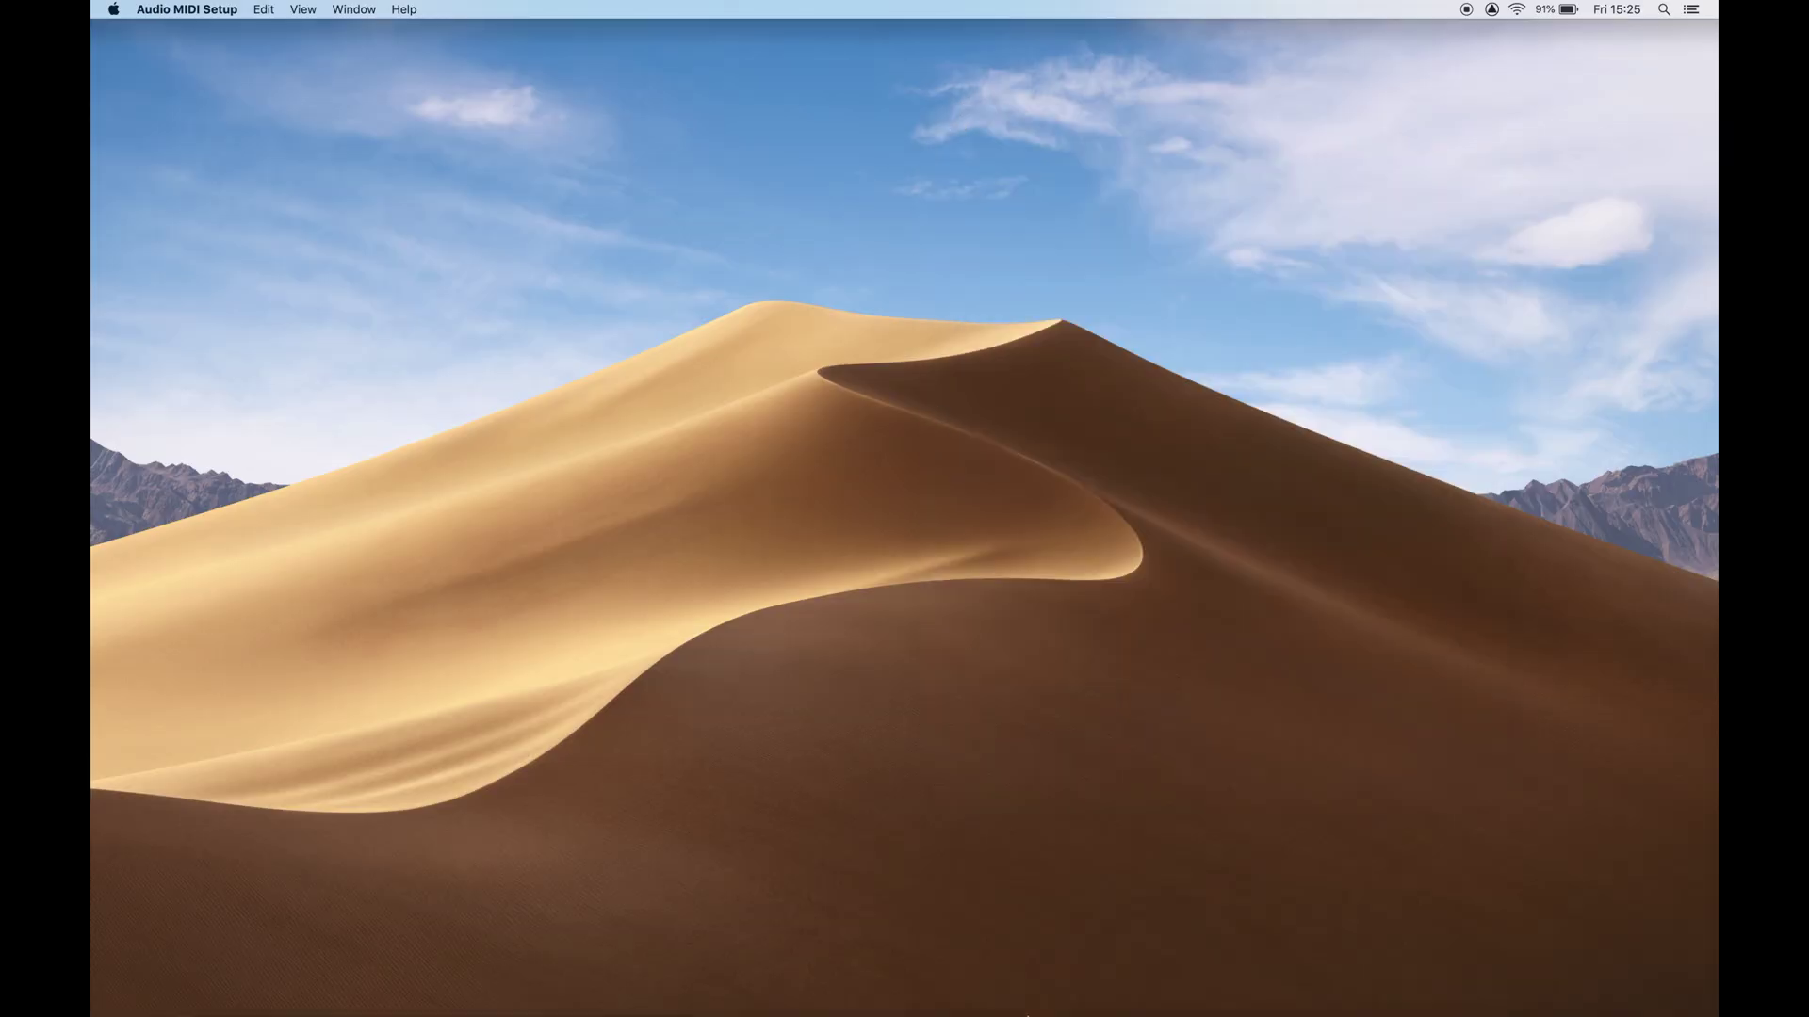
# - Bring the Spotify window to the front from the Dock
pyautogui.click(1021, 969)
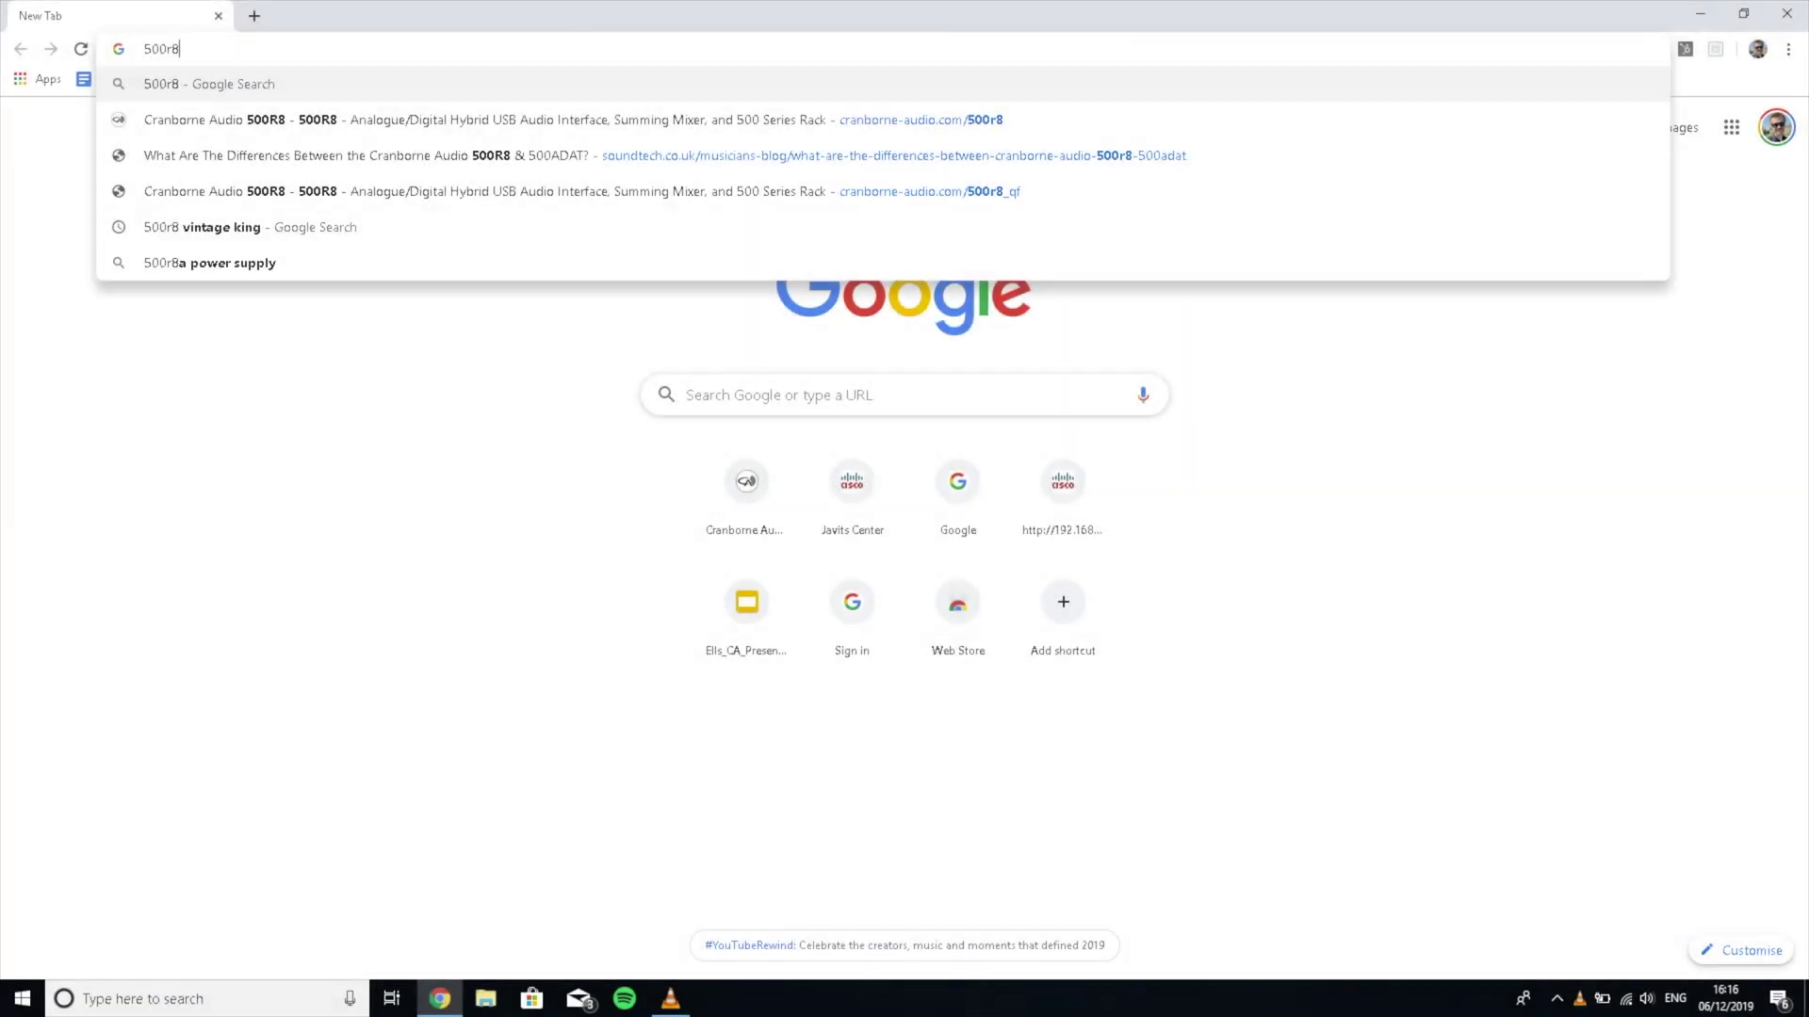
# - Search '500r8', open the Cranborne 500R8 Software/Firmware section, and install the Windows USB driver v4.67.0
pyautogui.press('Return')
pyautogui.click(396, 271)
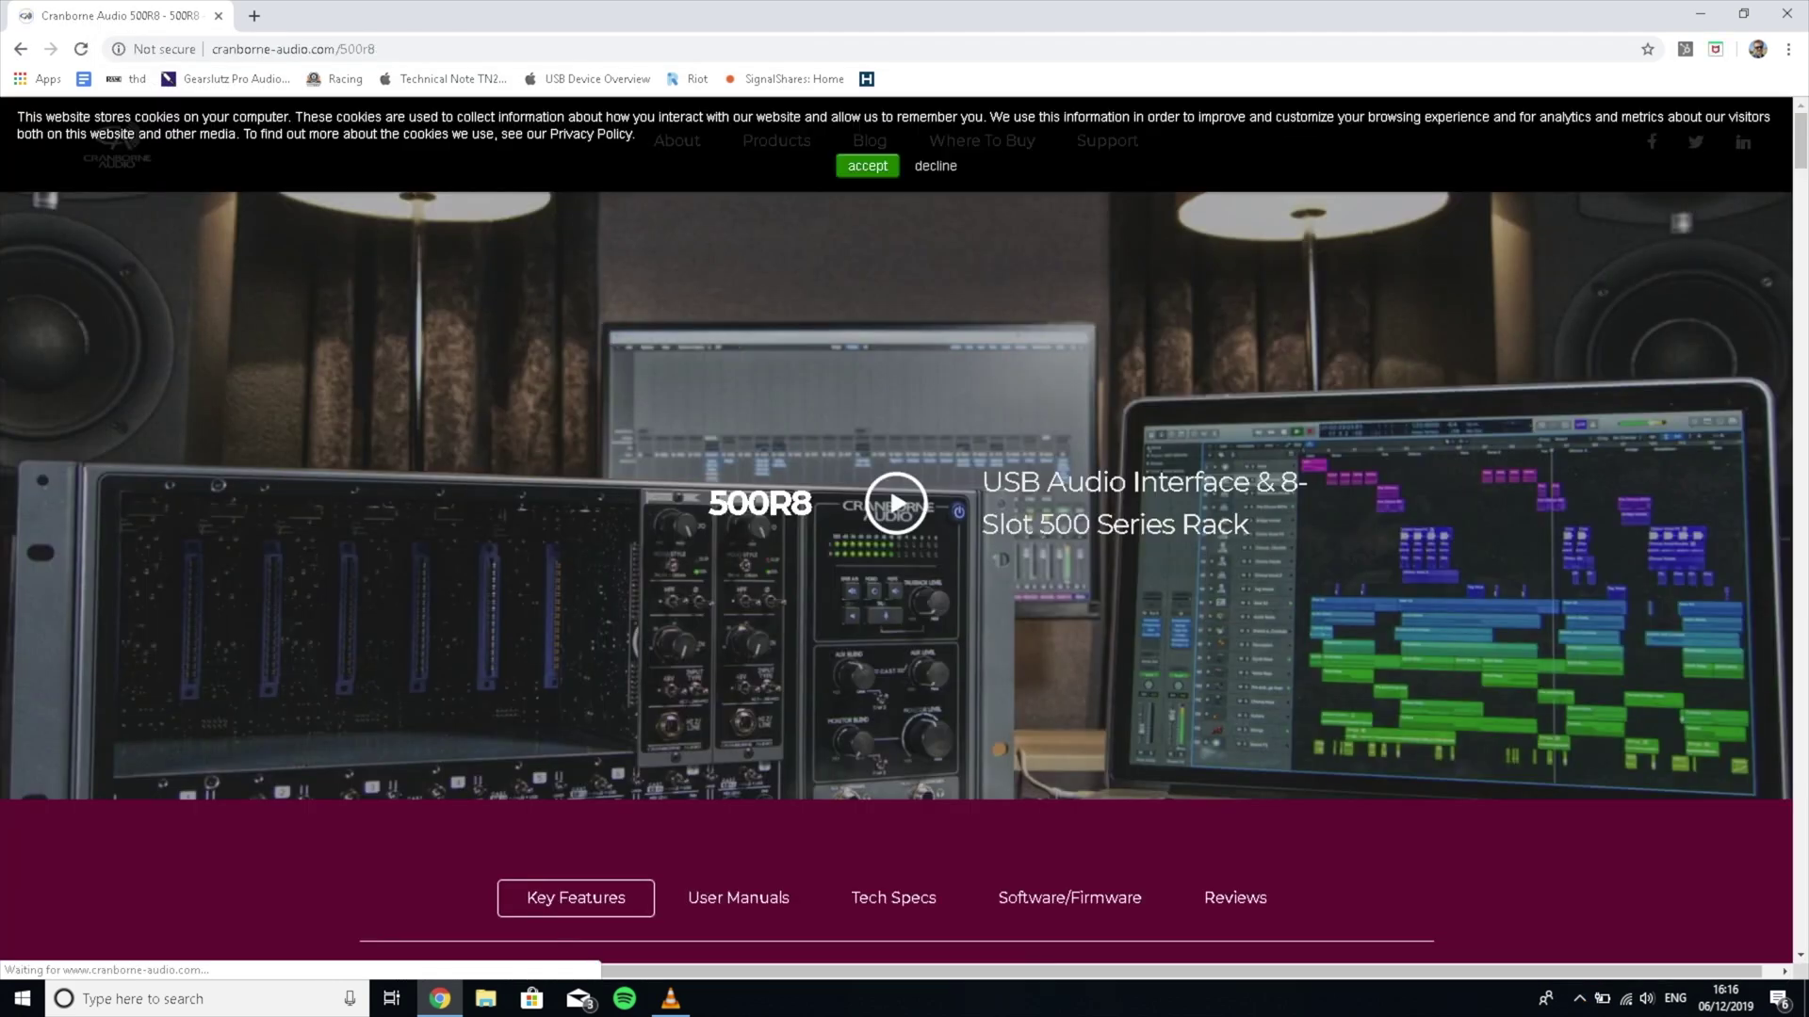
pyautogui.click(1070, 896)
pyautogui.scroll(-1, 895, 565)
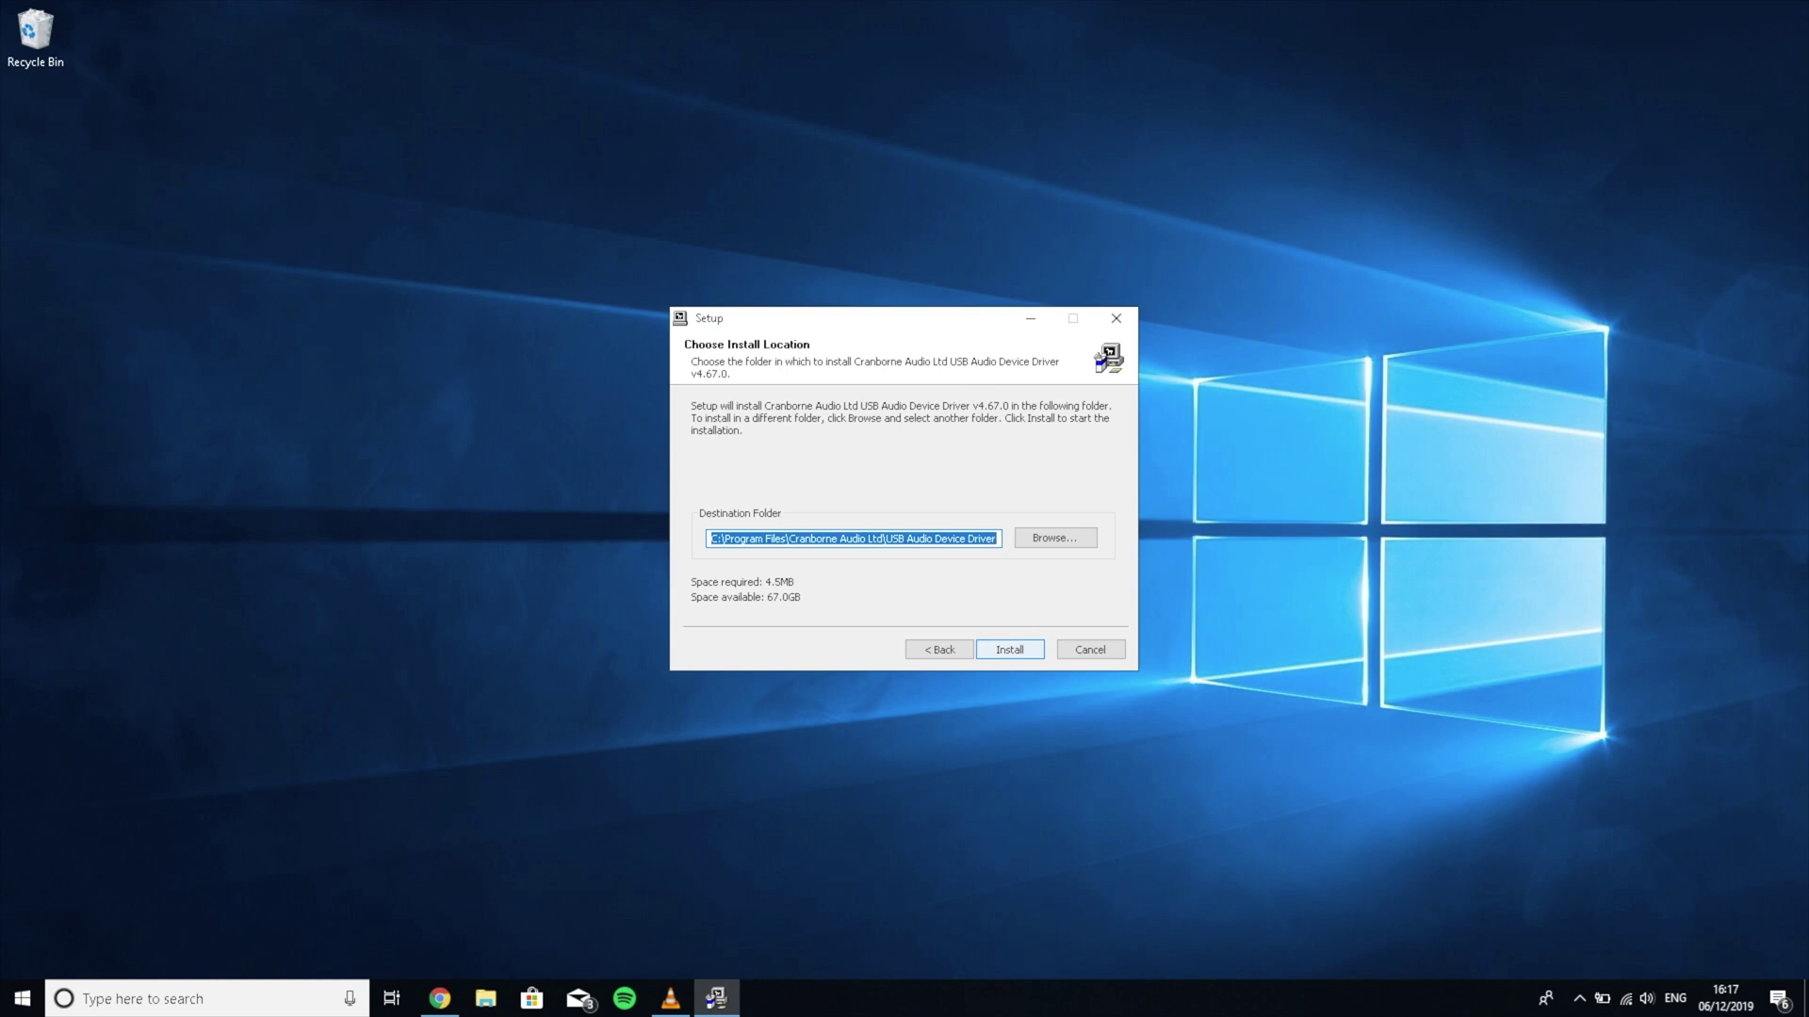
pyautogui.press('Return')
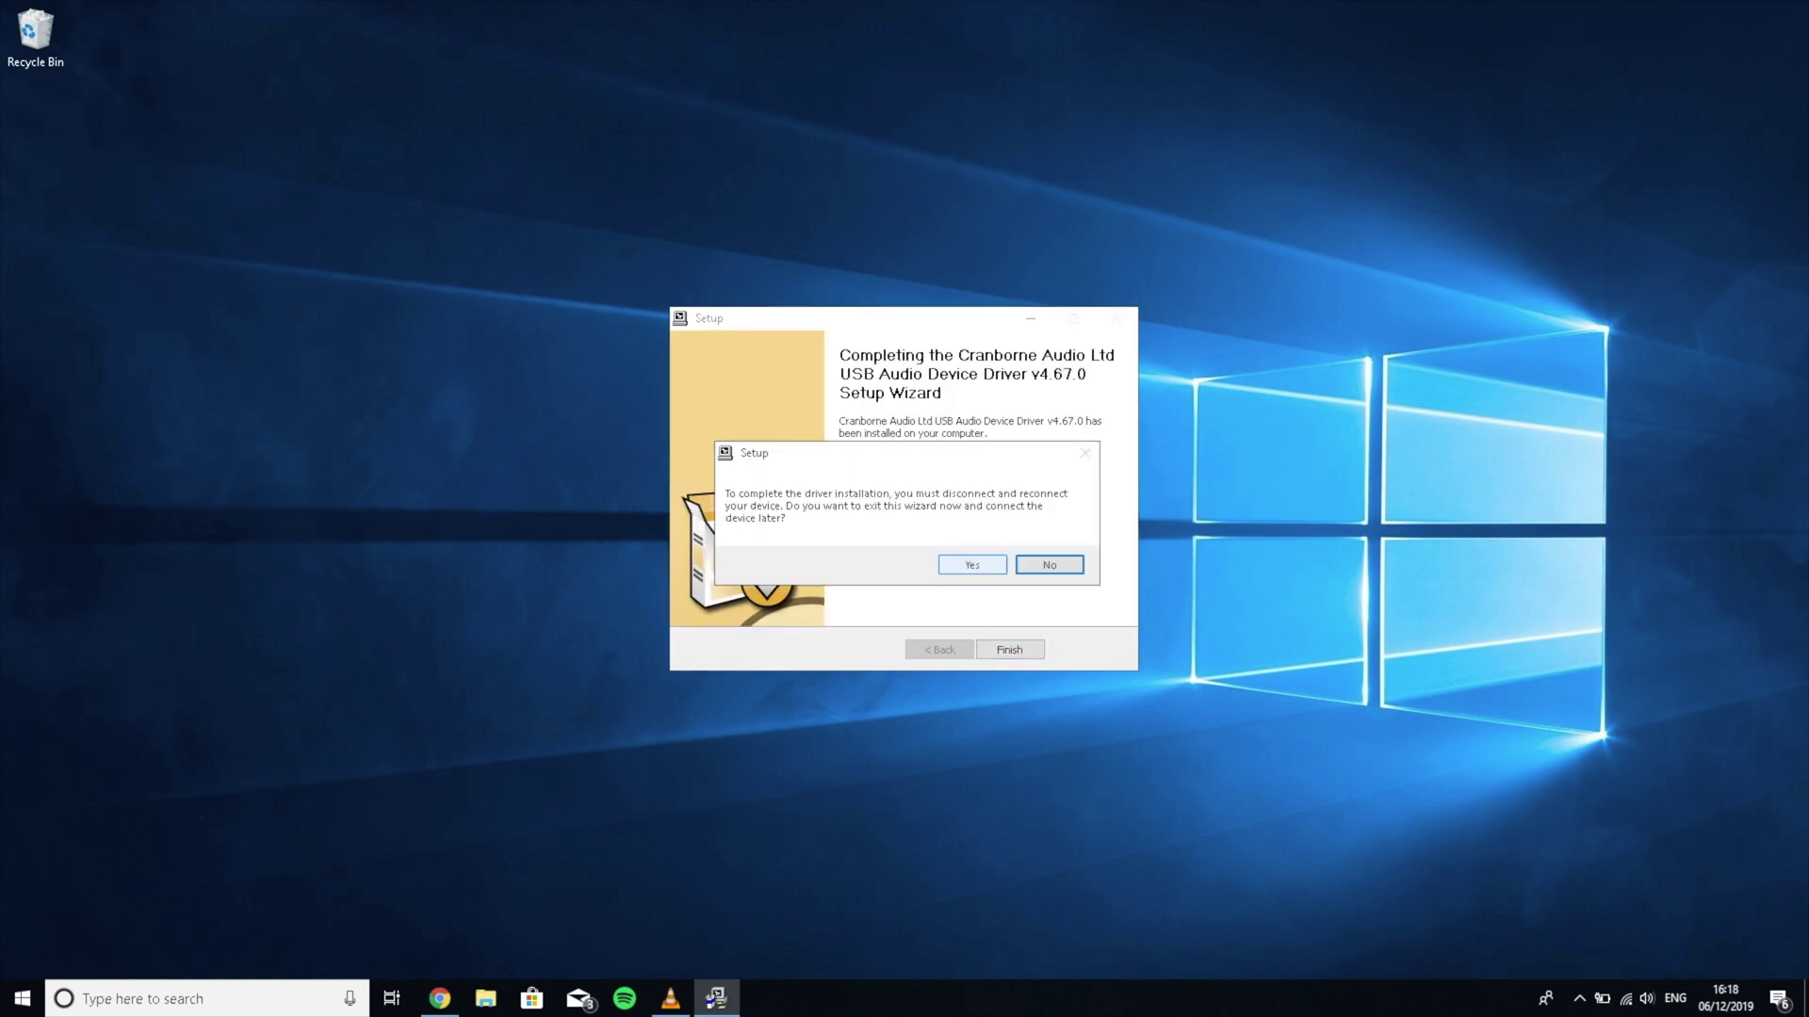
# - Exit the driver wizard and list the 500R8 OUT channels among the Windows playback devices
pyautogui.press('y')
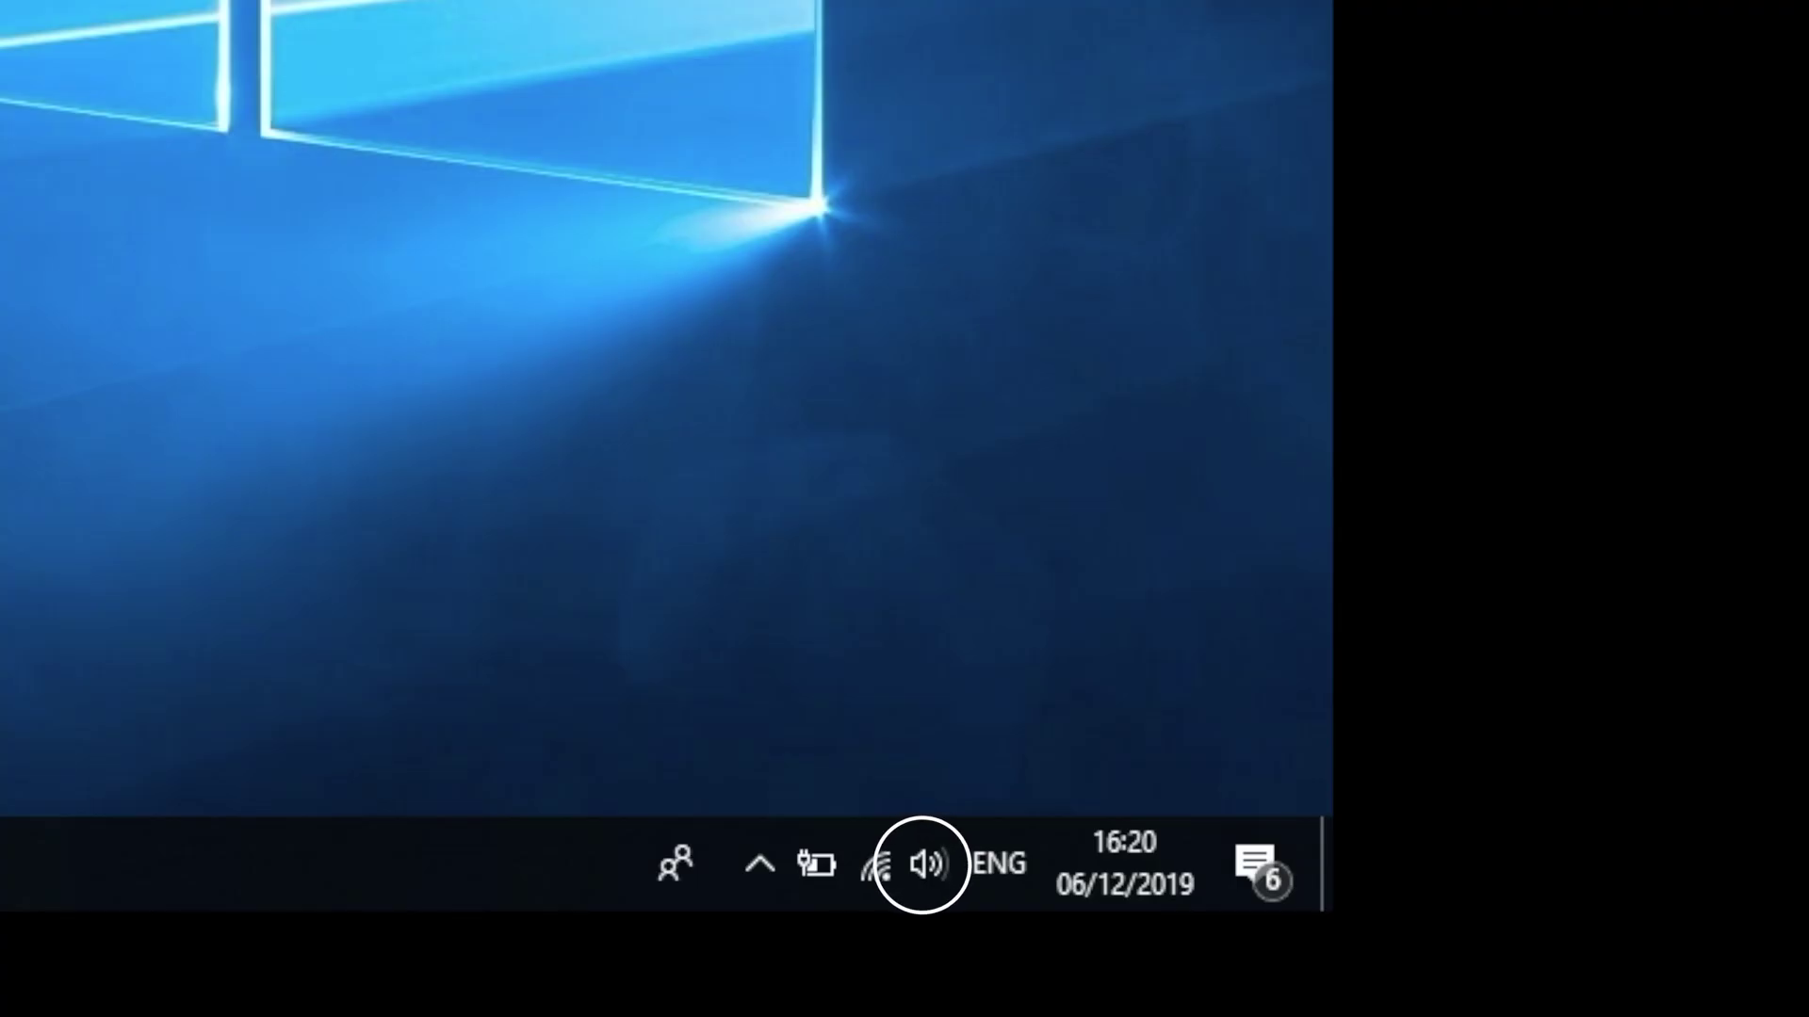
pyautogui.click(921, 864)
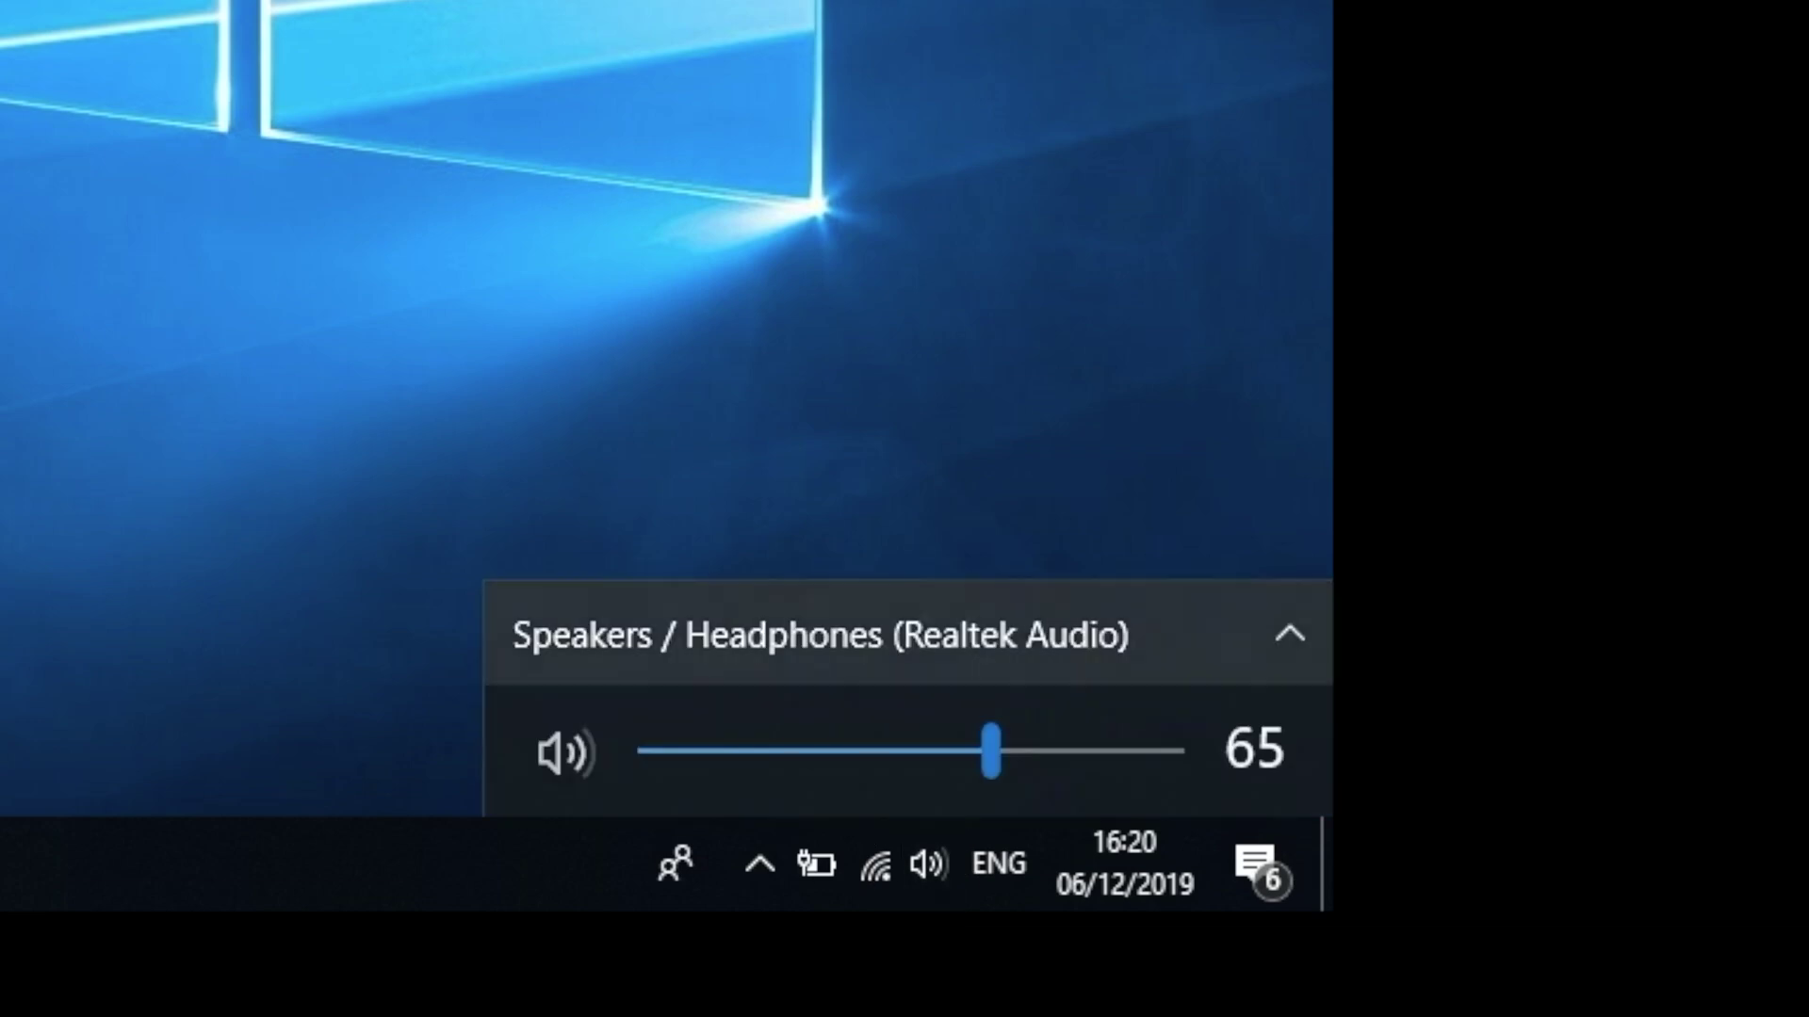
pyautogui.click(1289, 633)
pyautogui.scroll(-10, 848, 452)
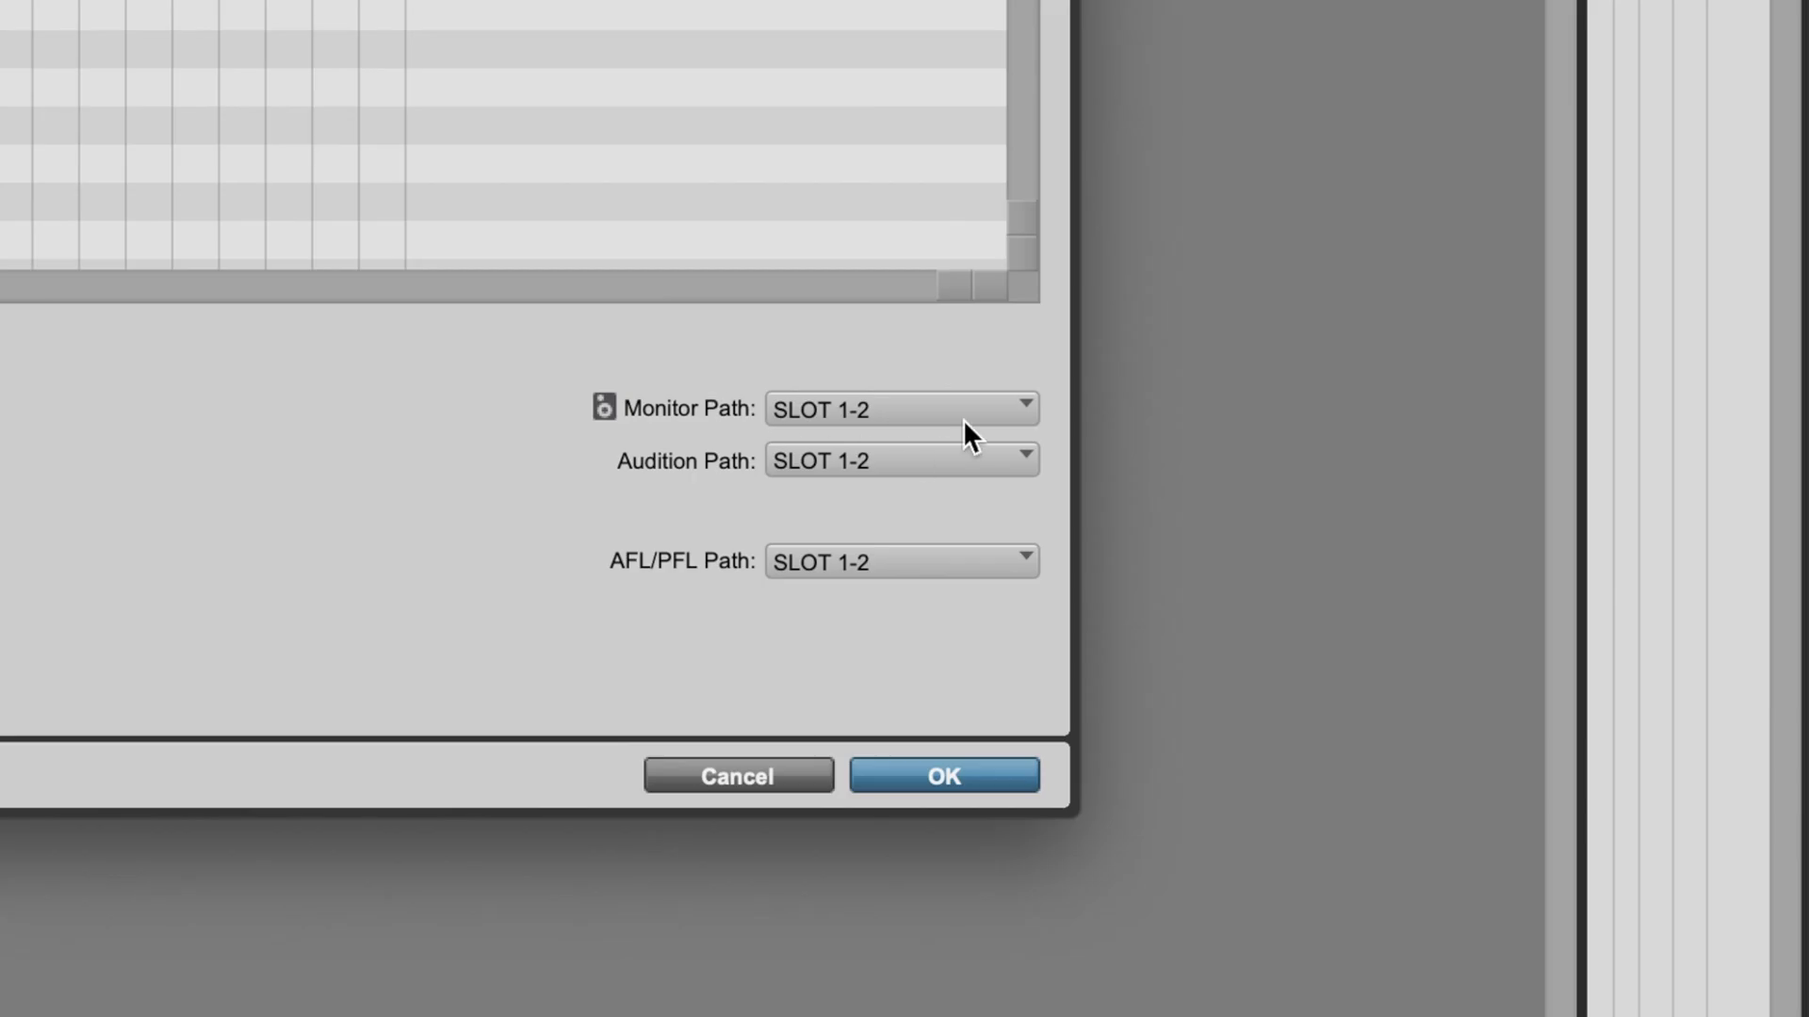
# - In I/O Setup, route the Monitor Path to DAW L/R (Stereo) instead of SLOT 1-2
pyautogui.click(918, 409)
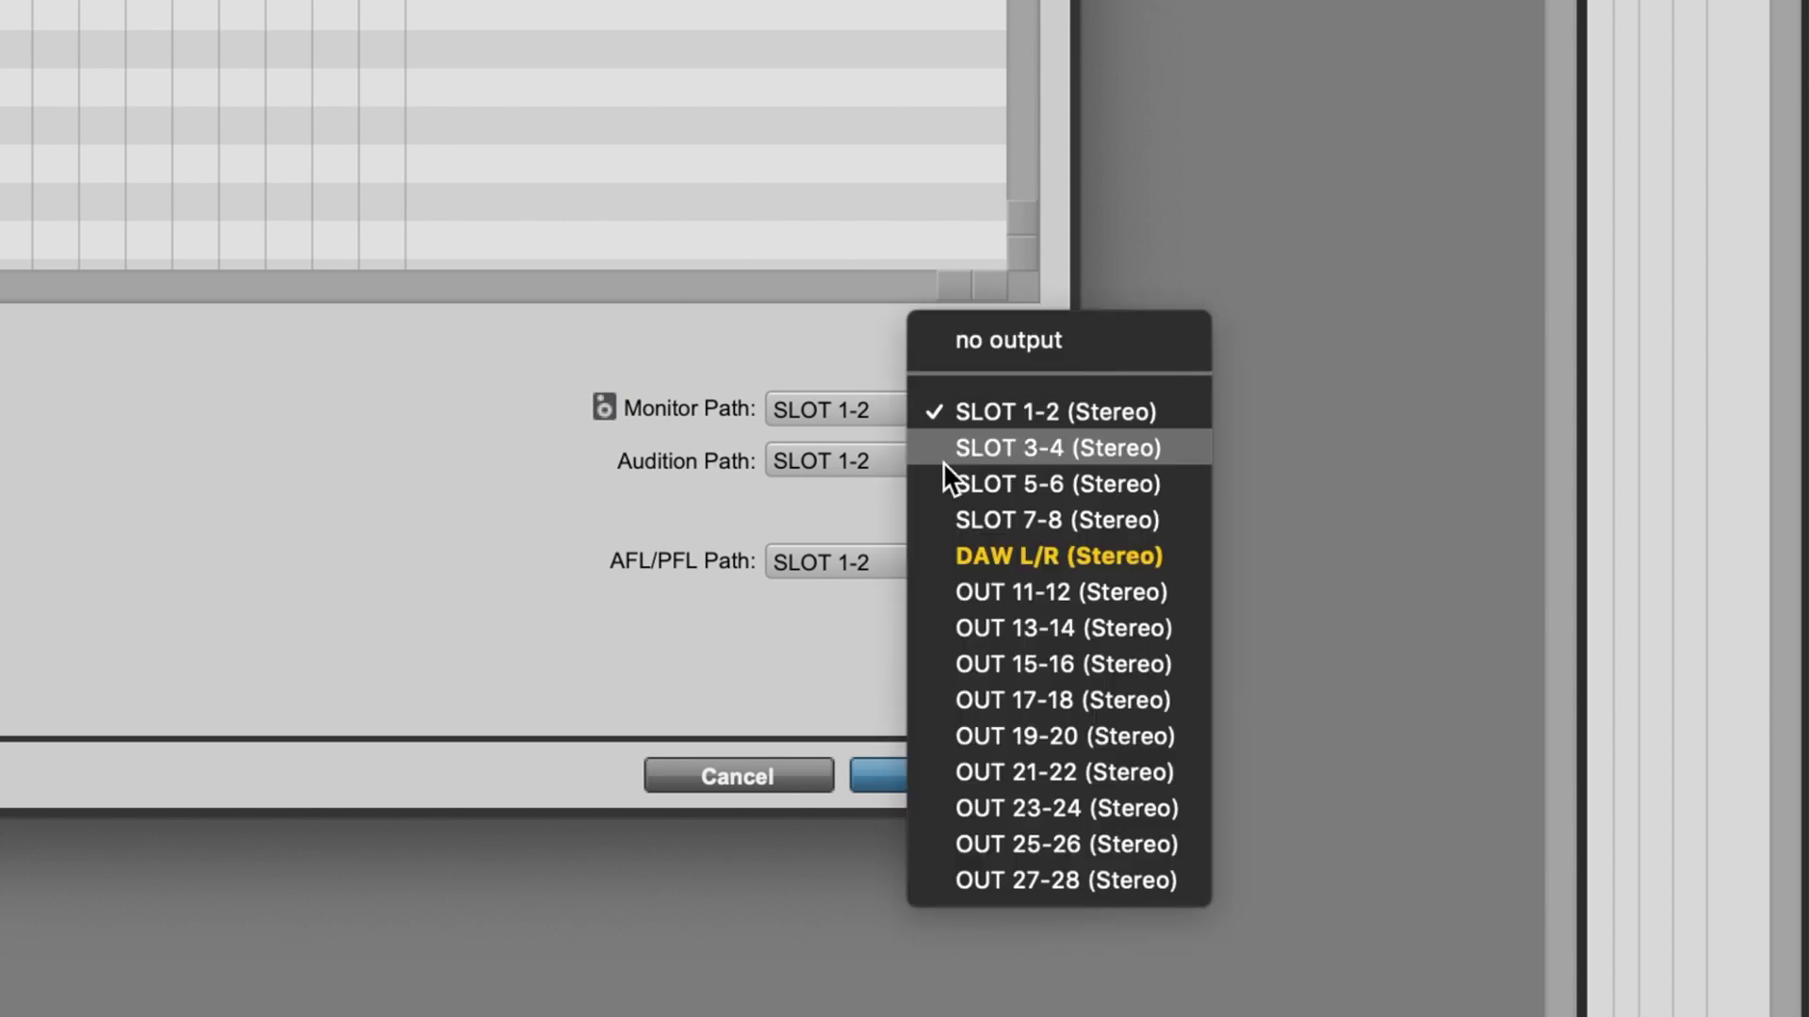
pyautogui.click(1067, 563)
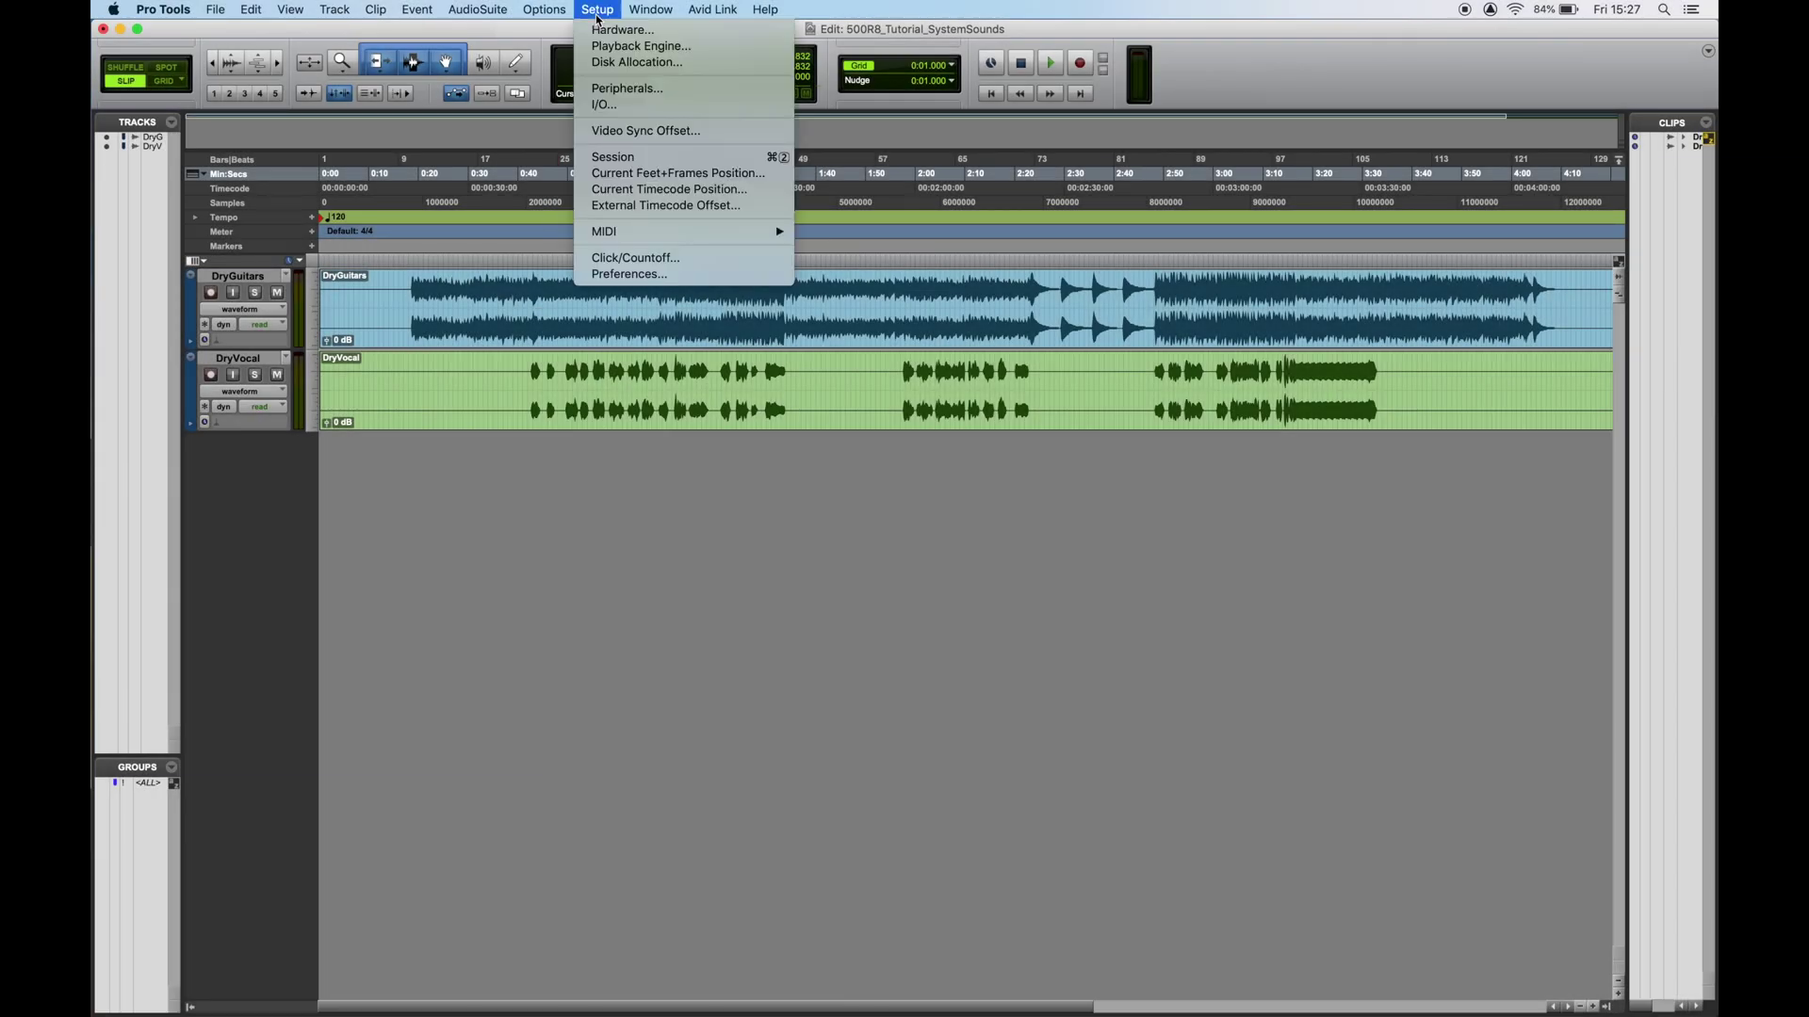
# - Set the Playback Engine to 500R8, saving and reopening the session
pyautogui.click(615, 47)
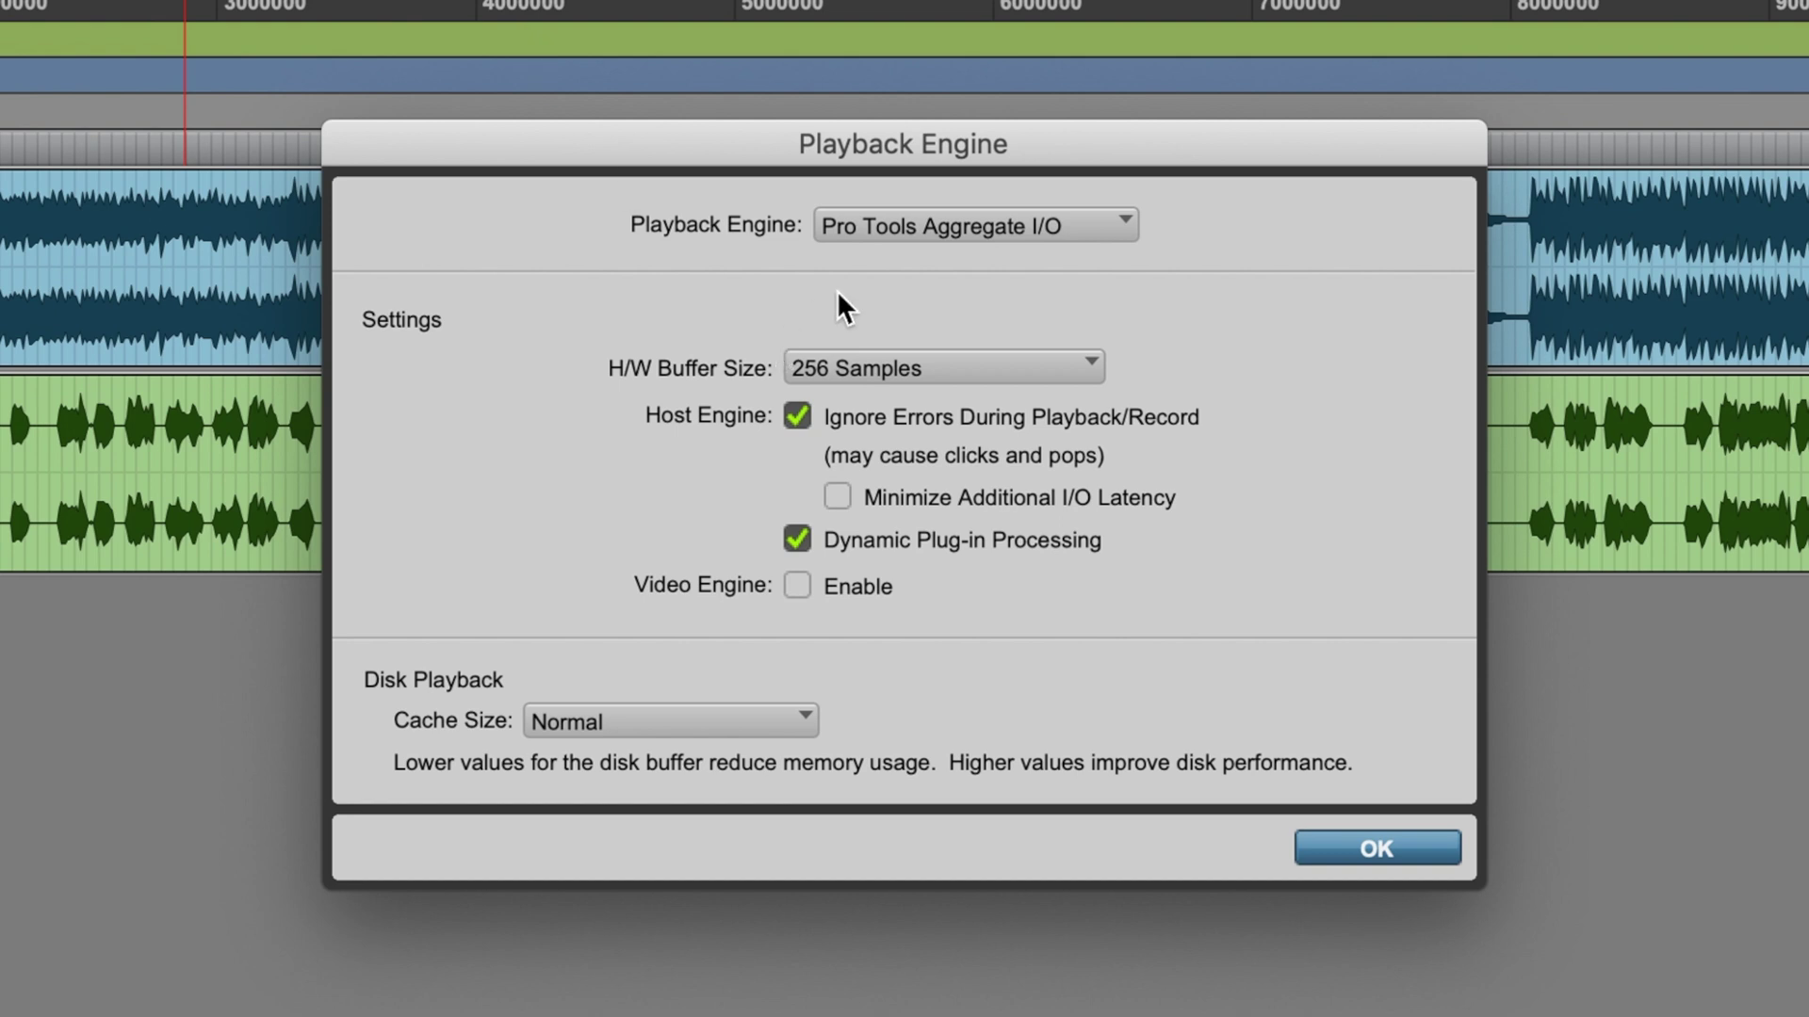
pyautogui.click(882, 234)
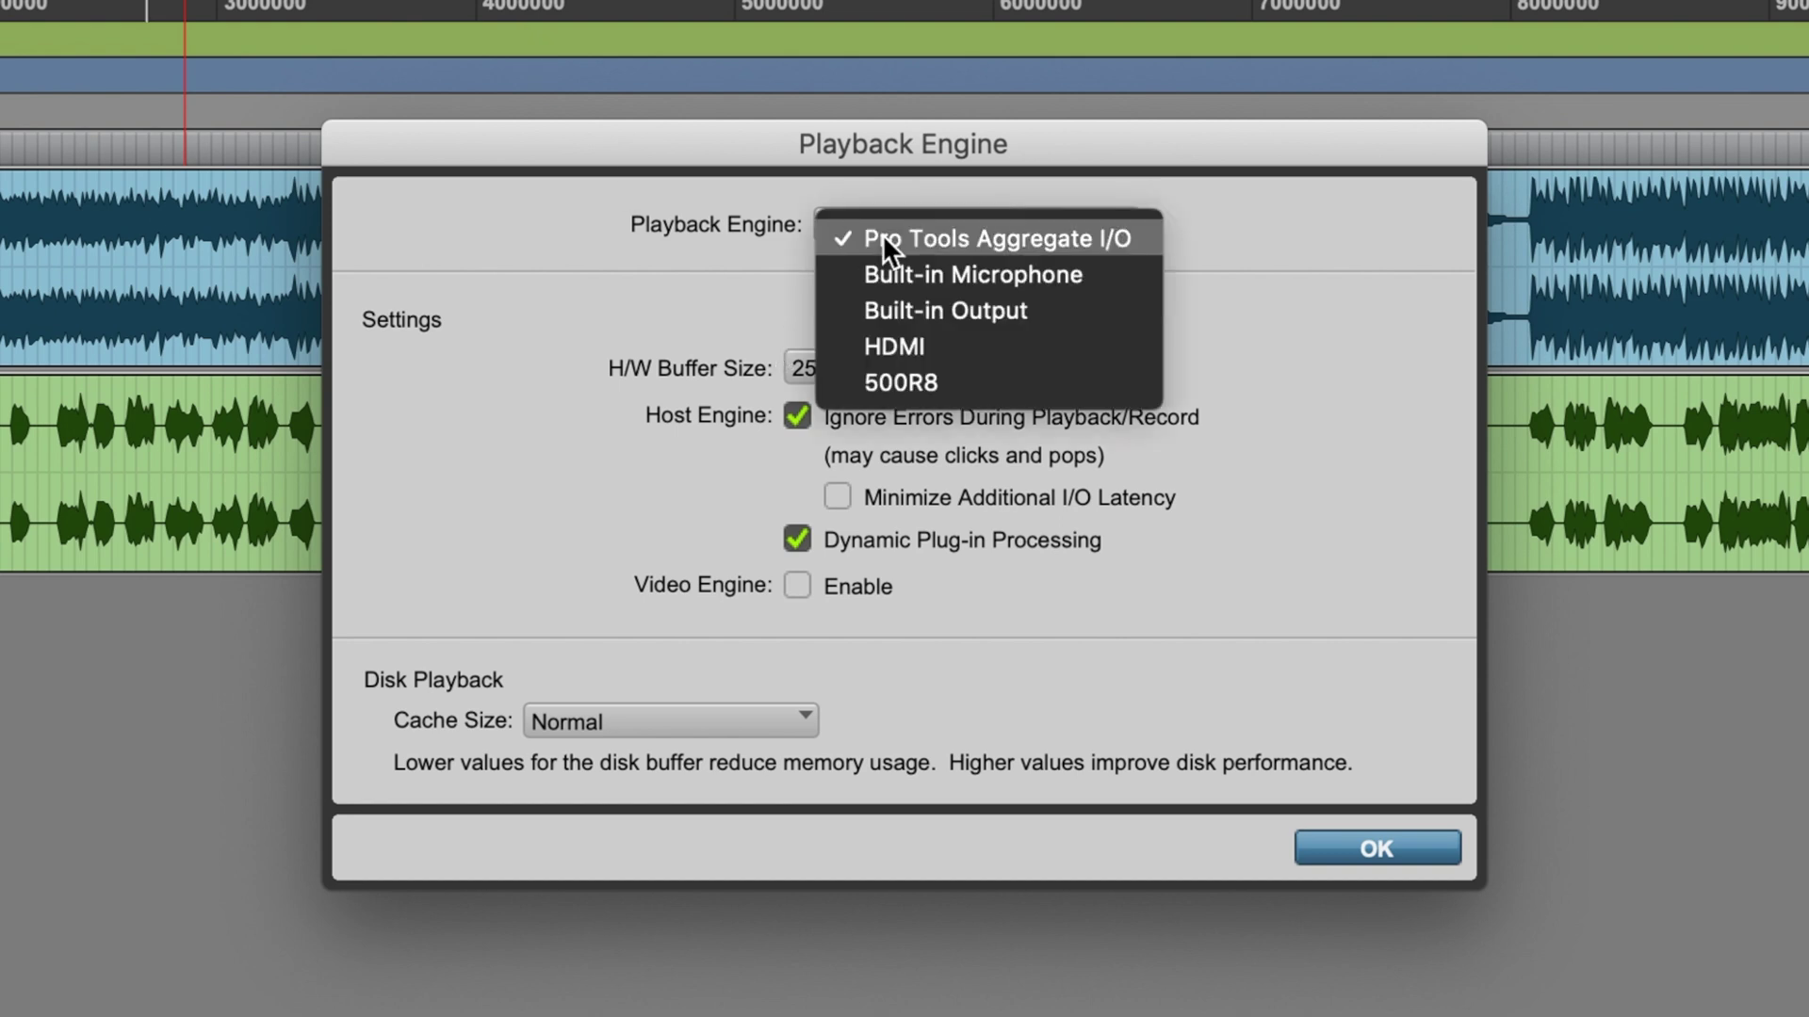
pyautogui.click(970, 382)
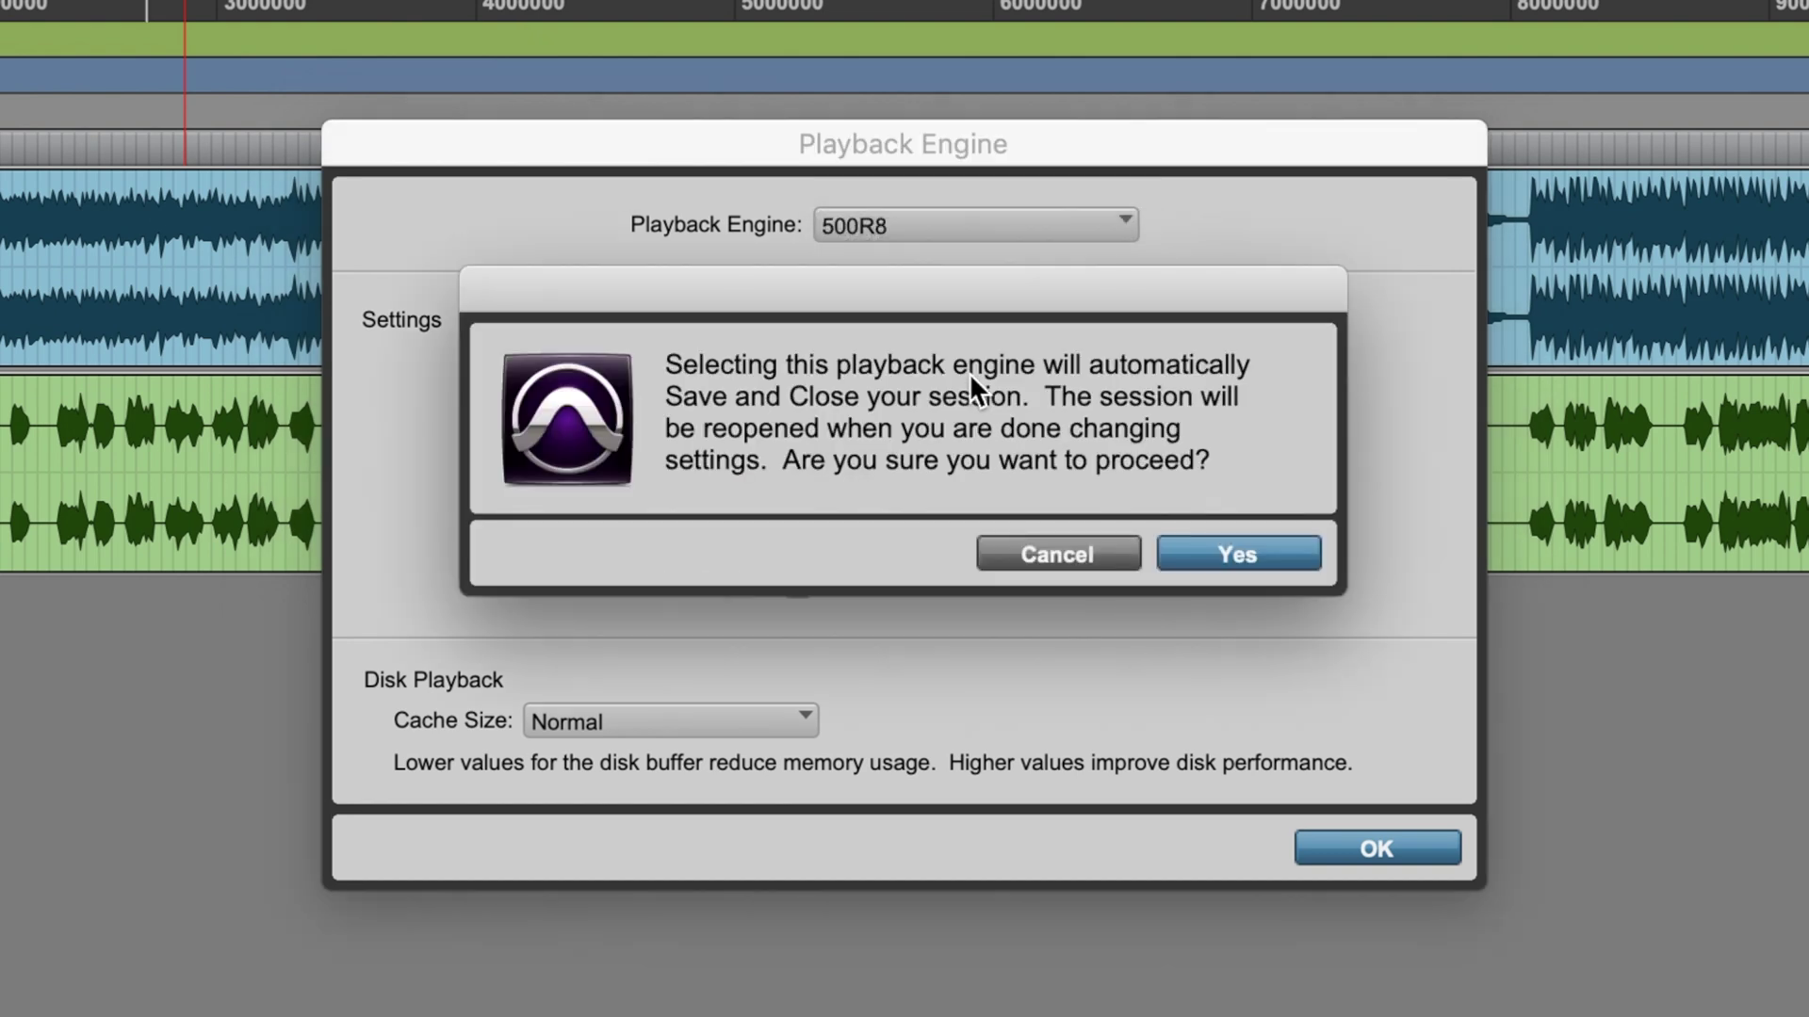
pyautogui.click(1249, 551)
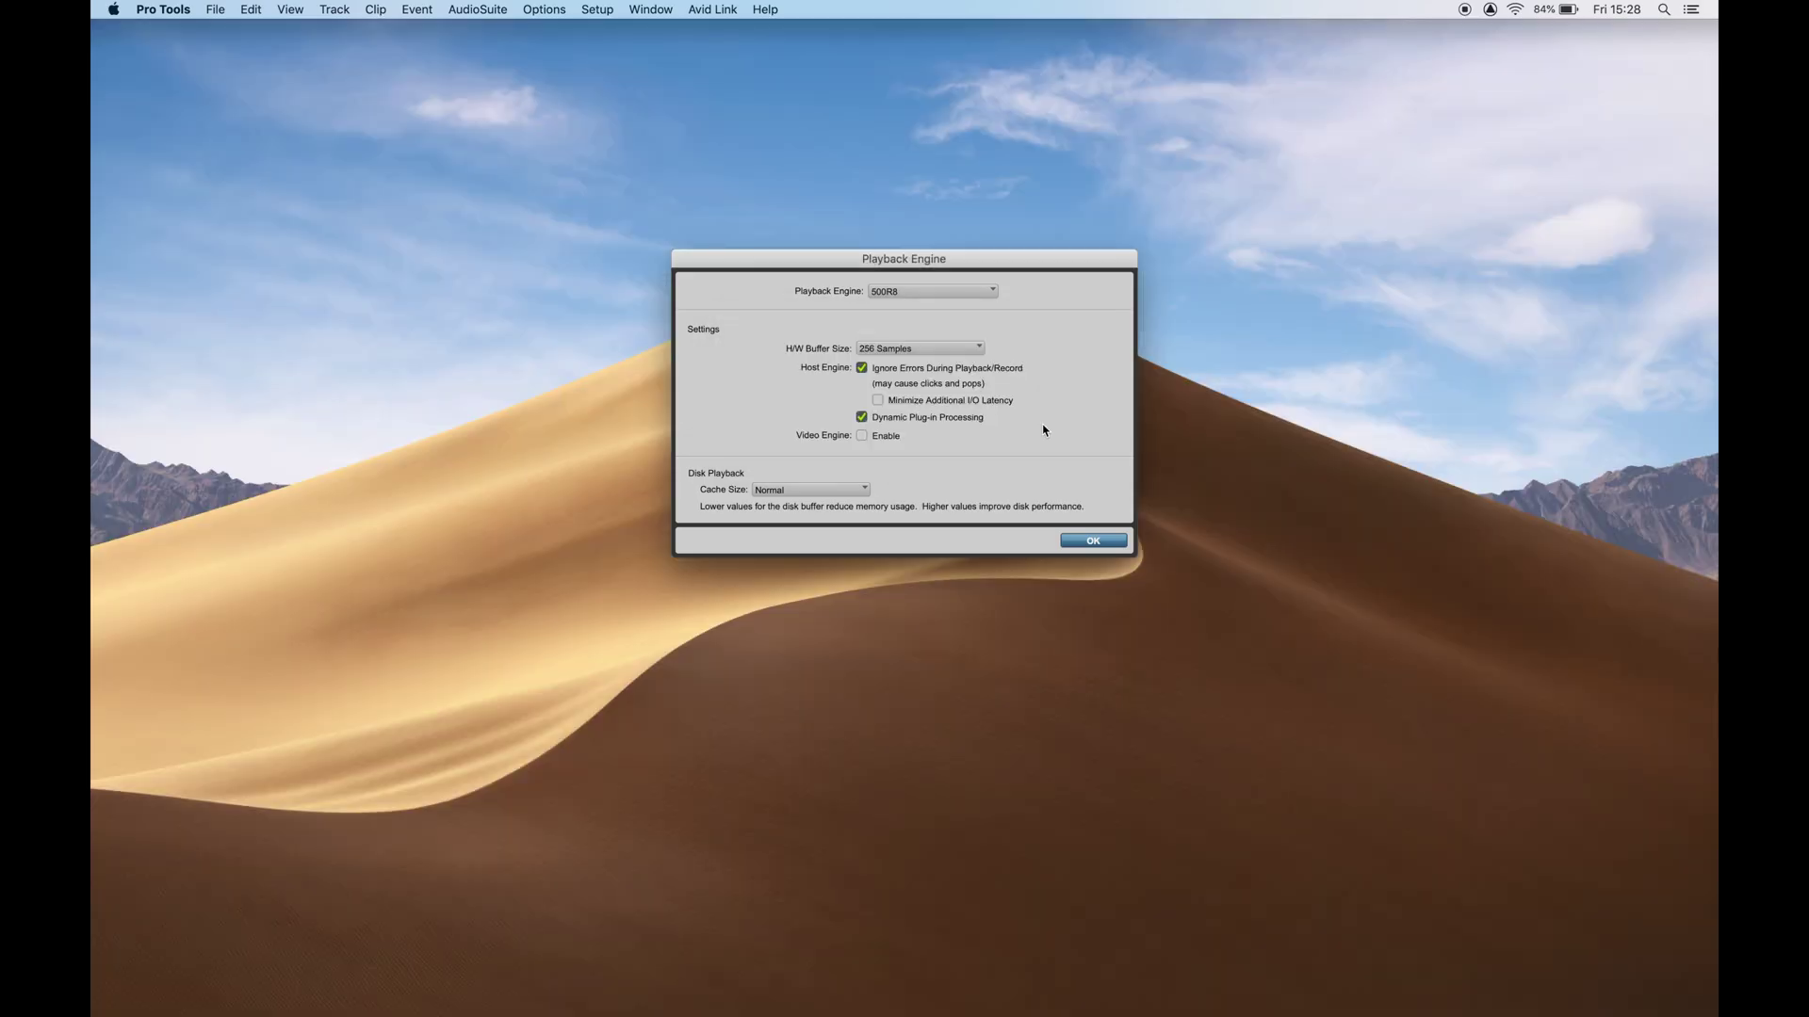
pyautogui.click(1092, 540)
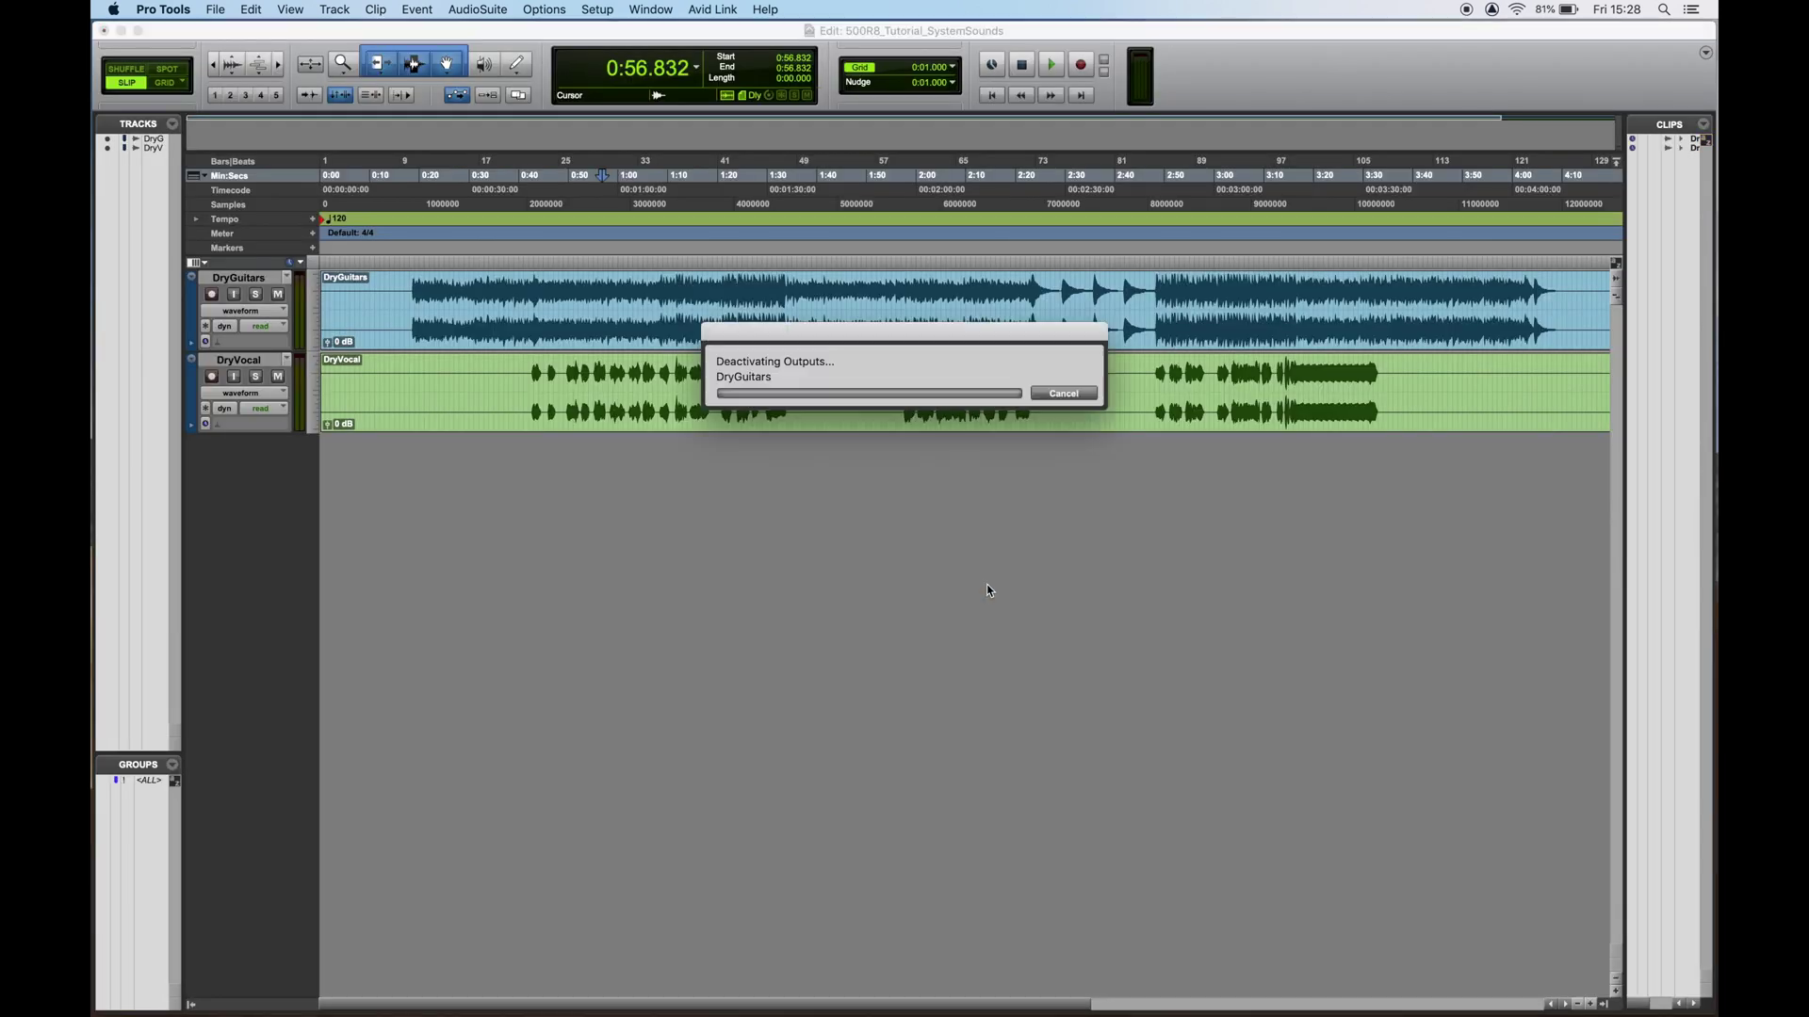
pyautogui.click(605, 12)
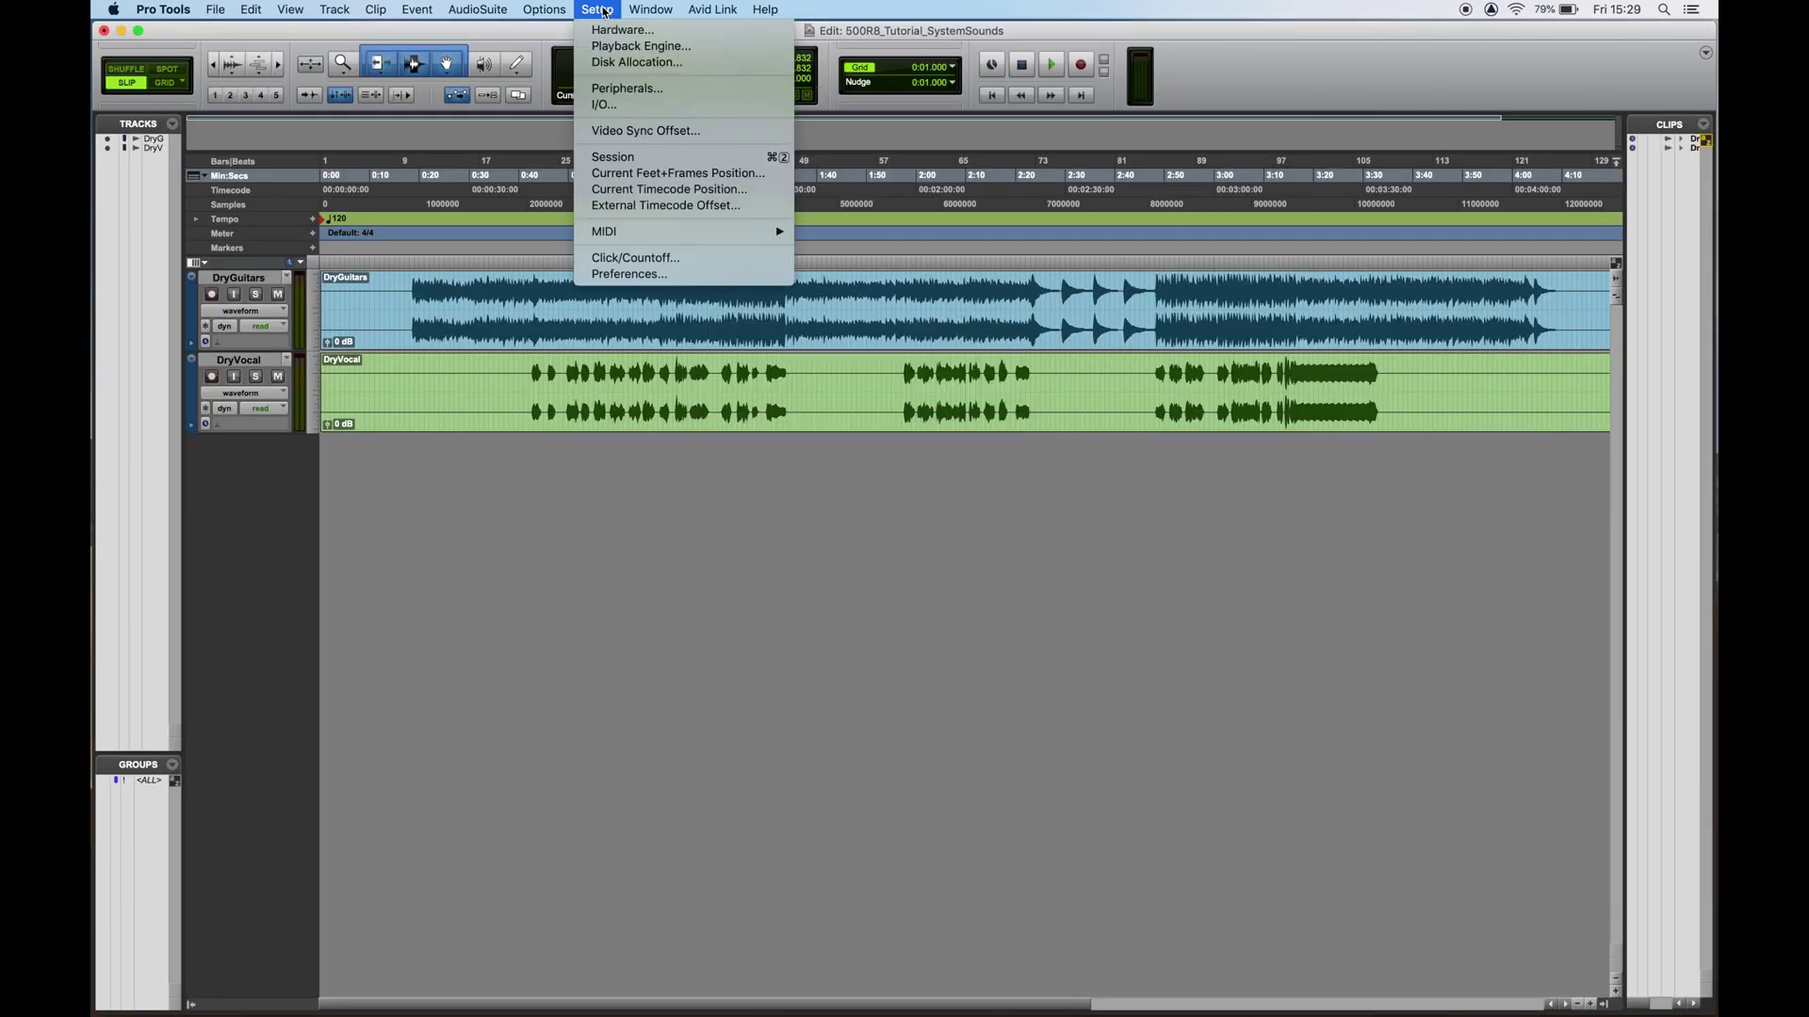
# - In Pro Tools I/O Setup, set the Output tab's Monitor Path to DAW L/R (Stereo)
pyautogui.click(639, 107)
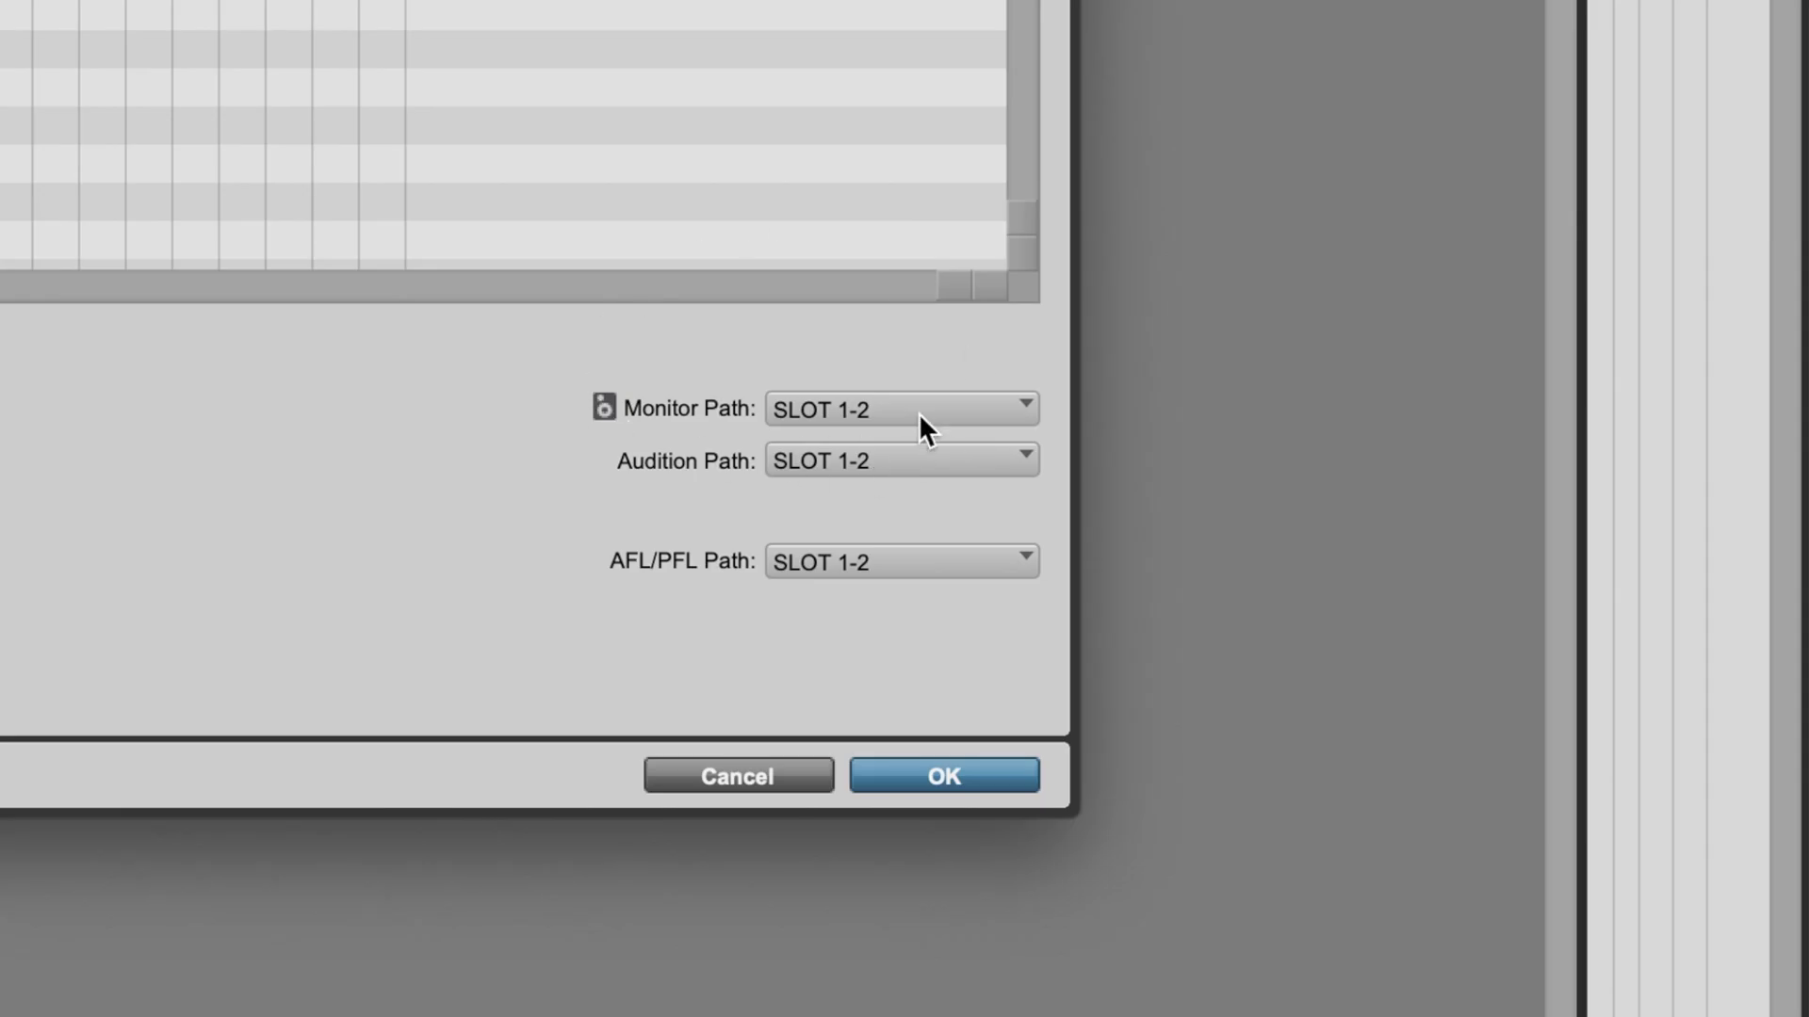
pyautogui.click(918, 411)
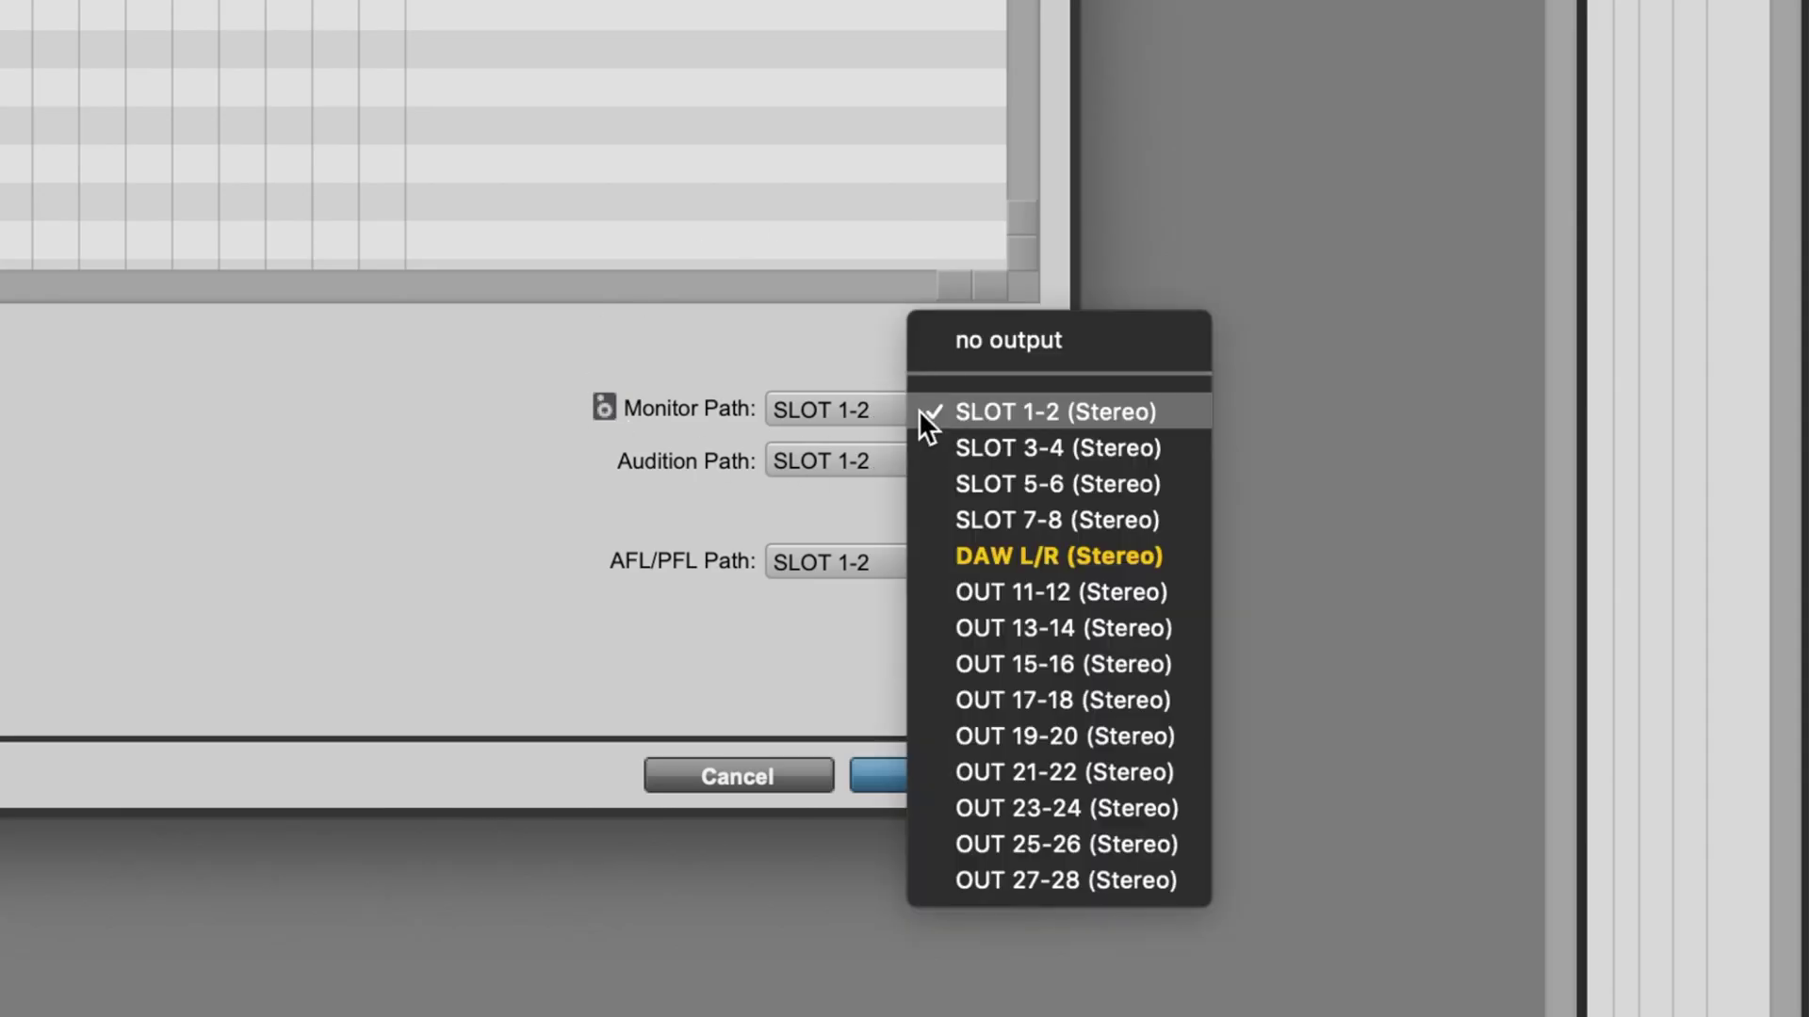
pyautogui.click(1066, 558)
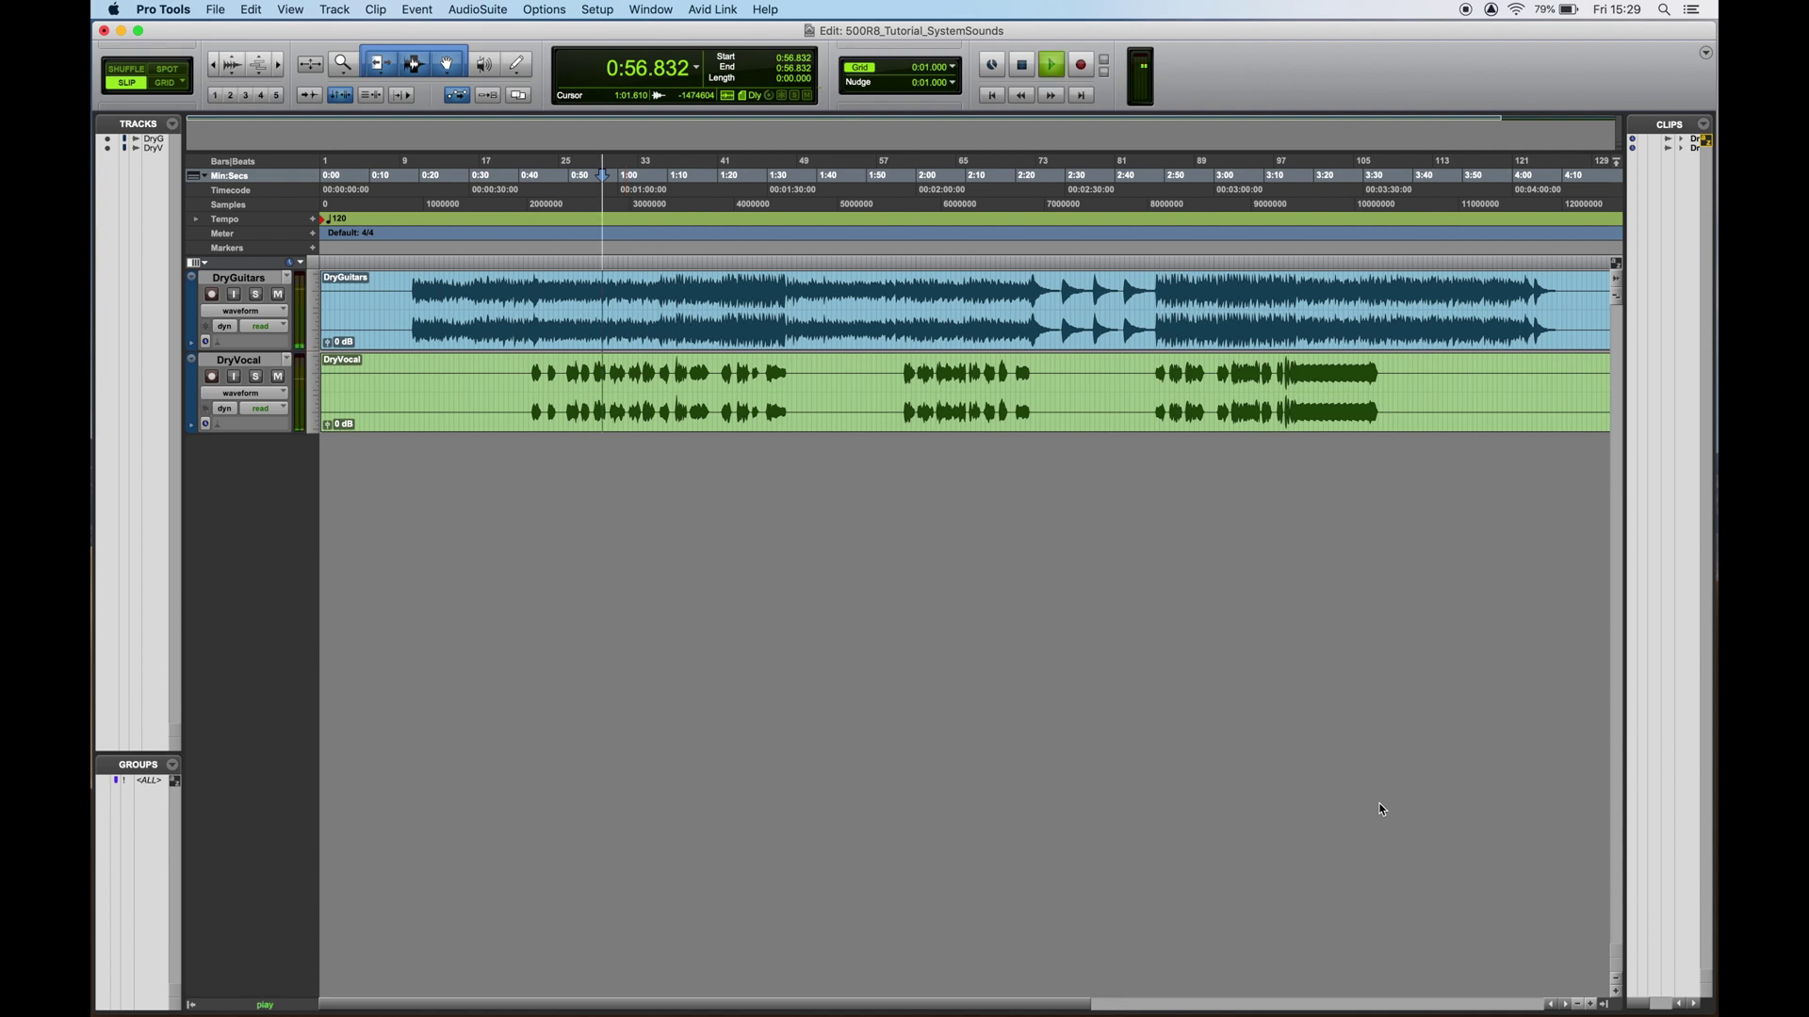